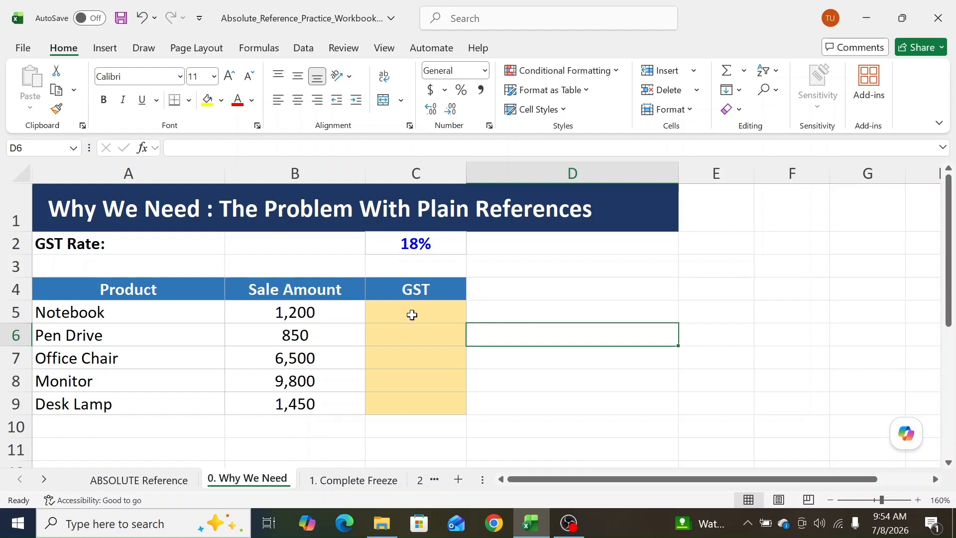
Step: Review the product list, the sale amounts, the GST rate in C2 and the empty GST column C5:C9
drag(153, 301, 132, 409)
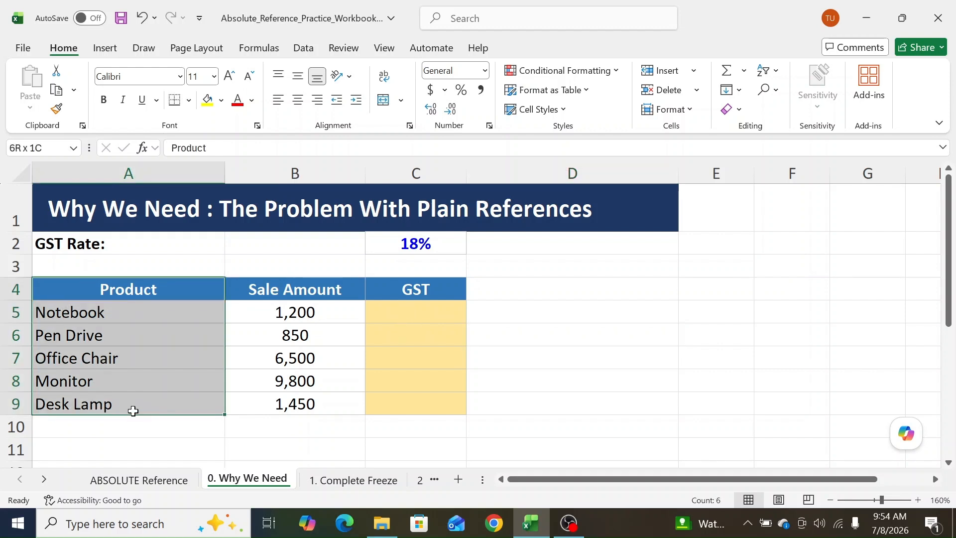
drag(302, 304, 289, 398)
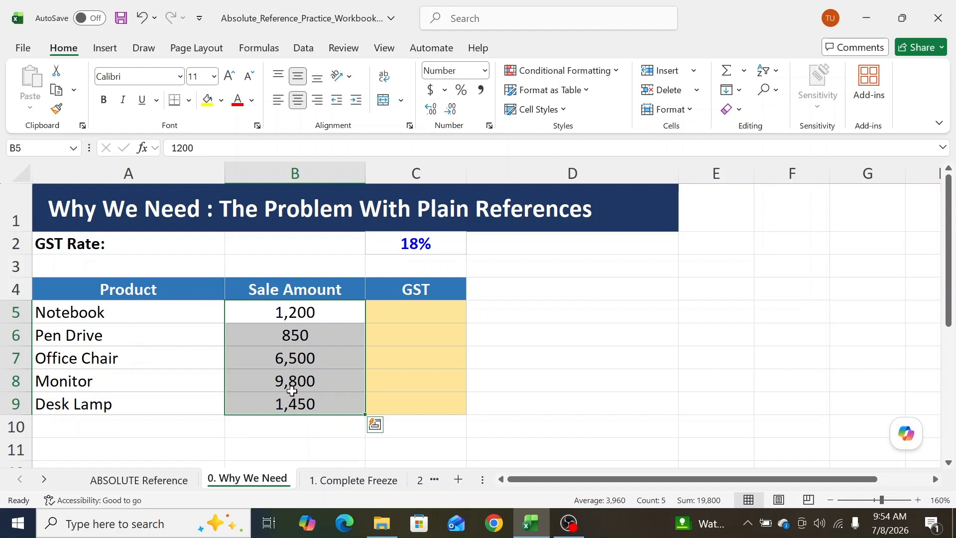
click(413, 245)
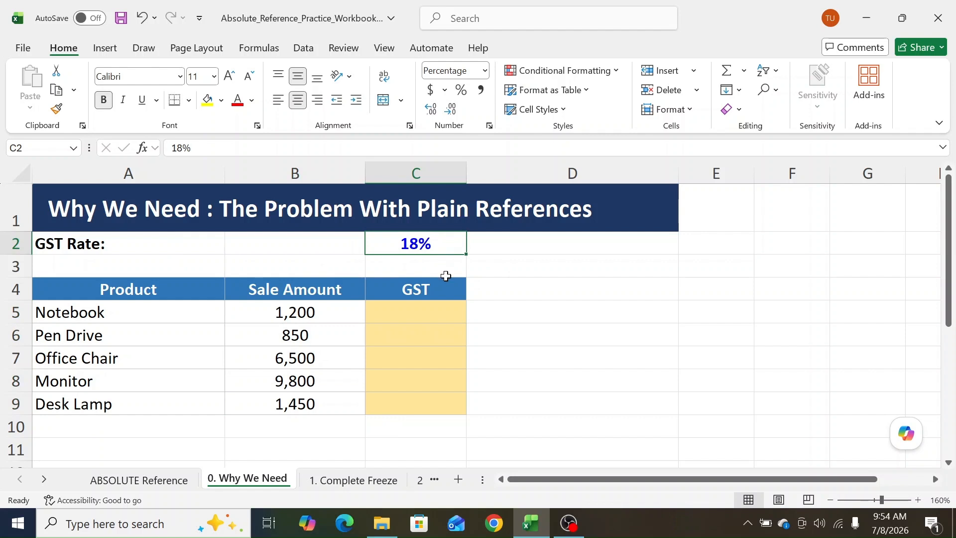
drag(433, 314, 420, 404)
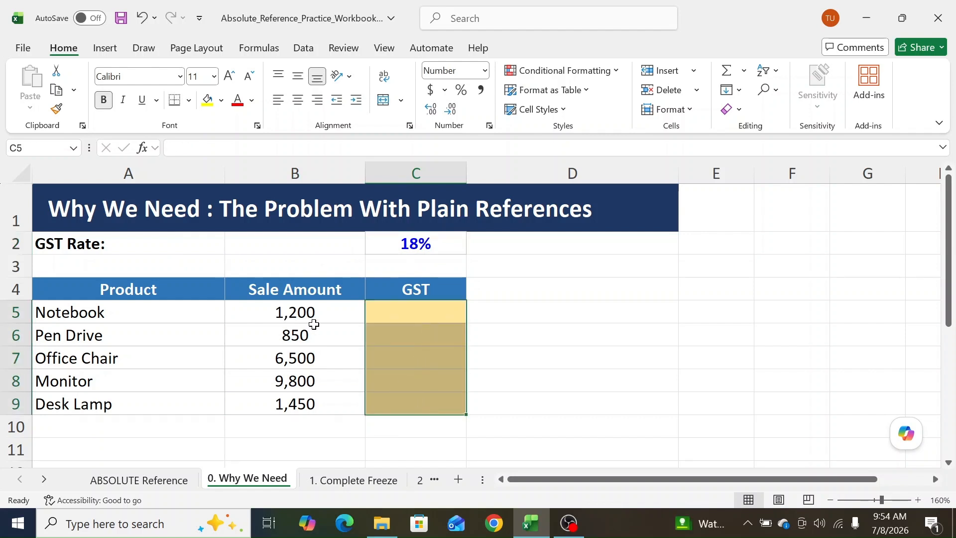
drag(406, 315, 402, 397)
Step: Calculate the Notebook's GST in C5 with the formula =B5*C2 and fill it down to C9
click(408, 312)
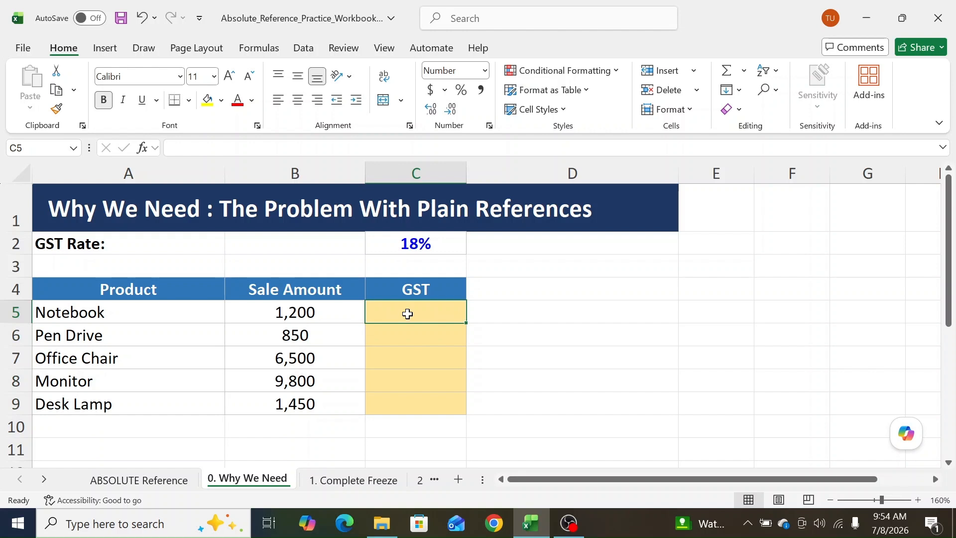
text(=)
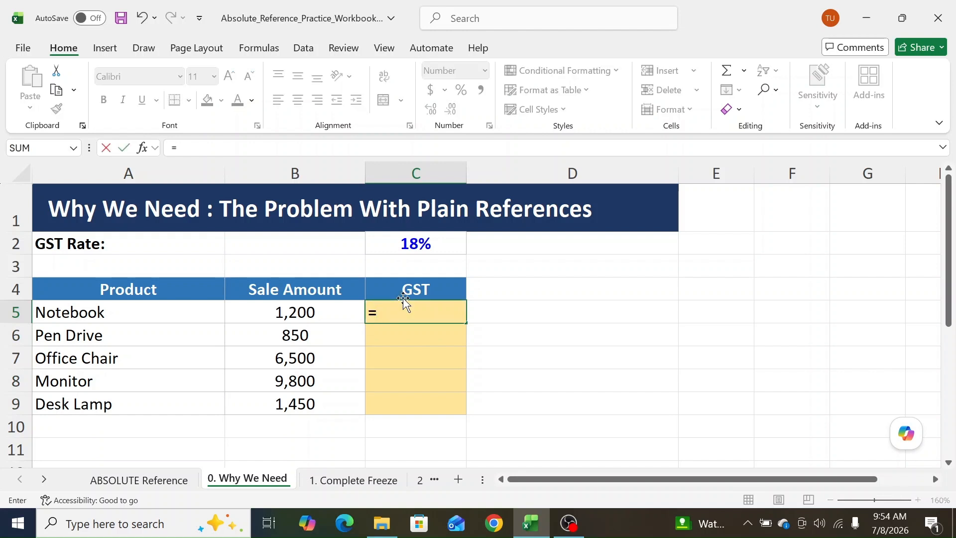
click(314, 312)
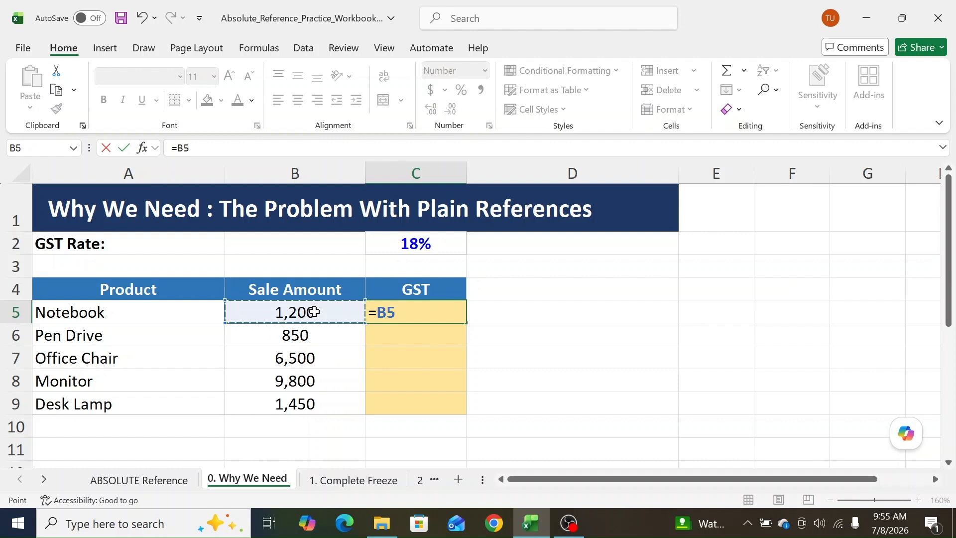
text(*)
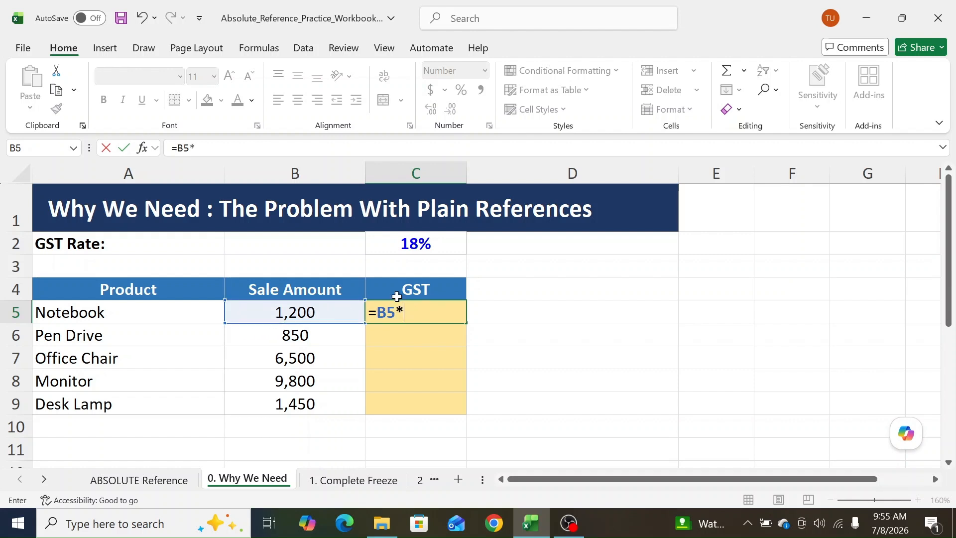
click(414, 244)
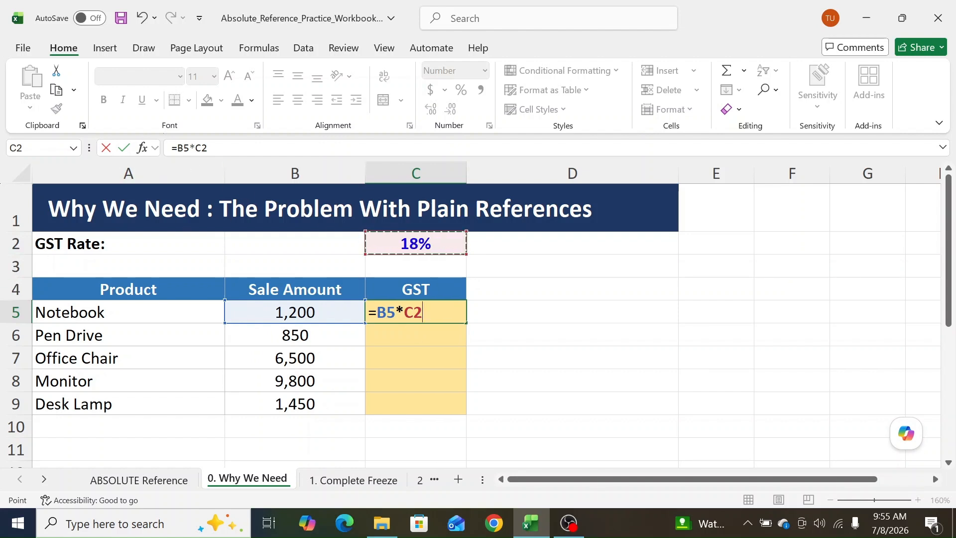
key(Return)
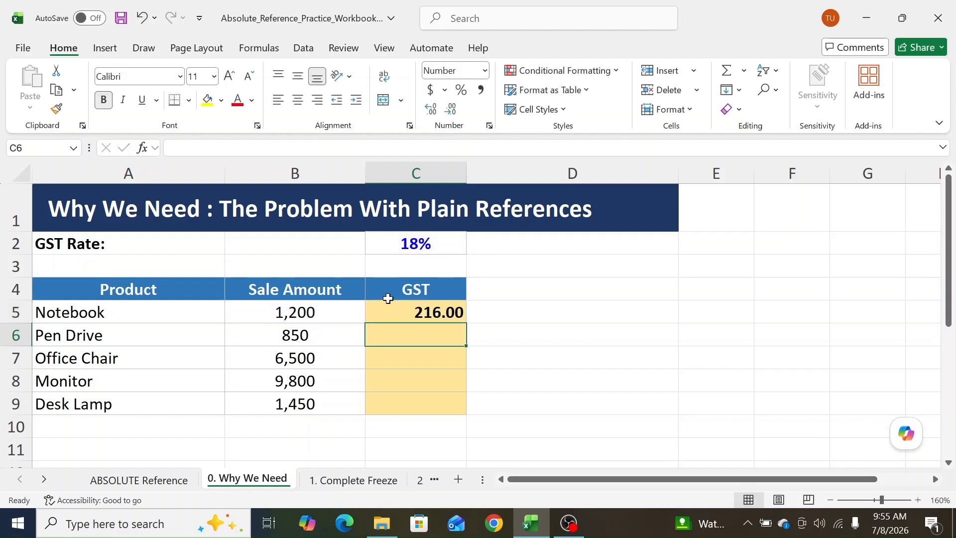
click(422, 317)
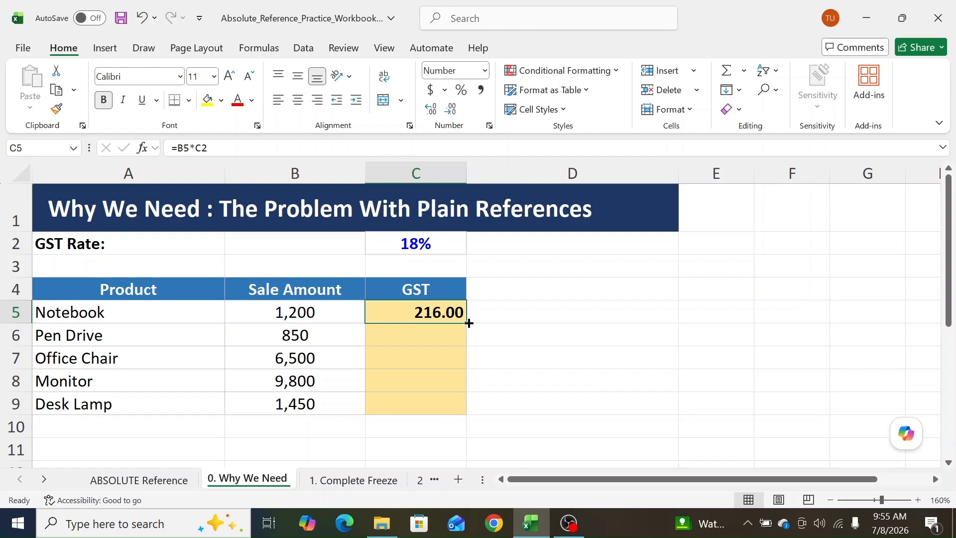
drag(469, 323, 462, 409)
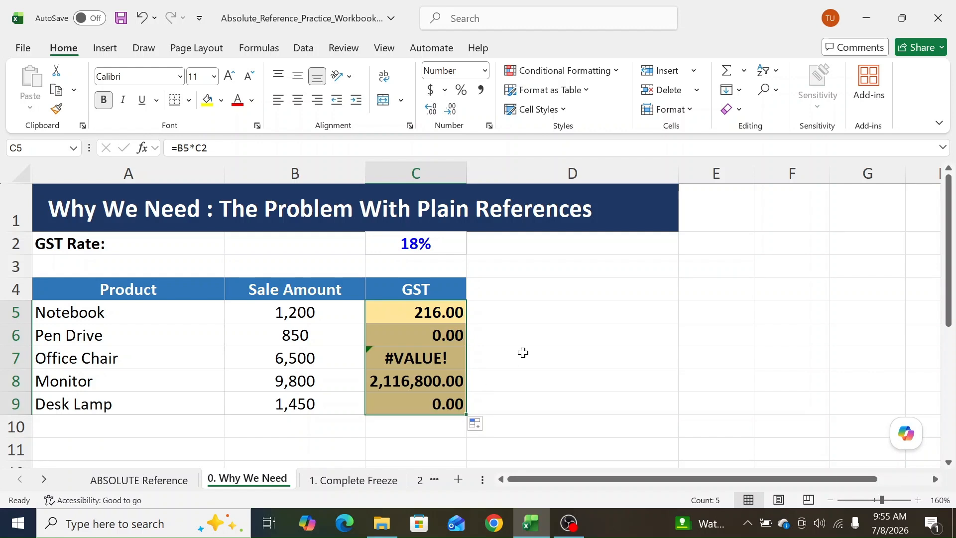
Step: Check the copied GST formulas in C6, C7 and C8 along with the Monitor's sale amount
click(441, 339)
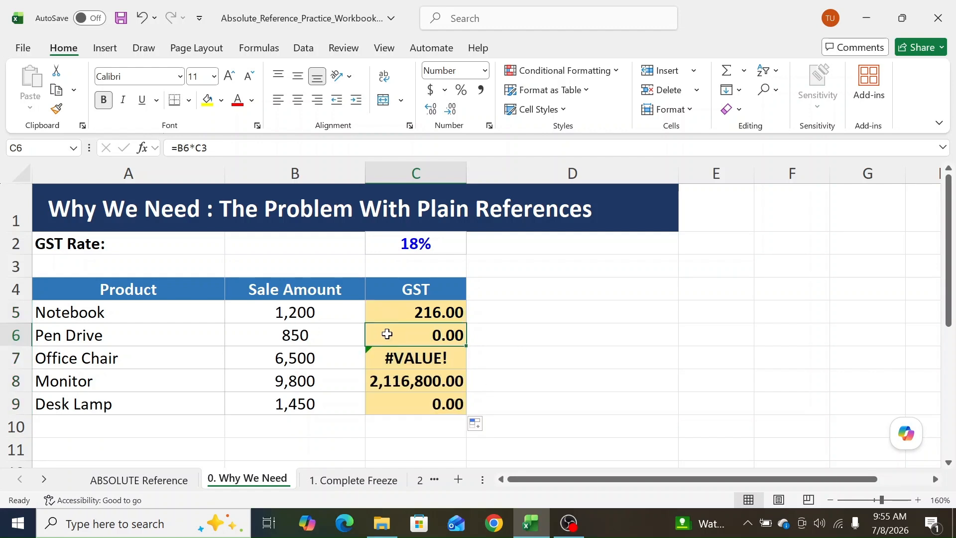
click(412, 354)
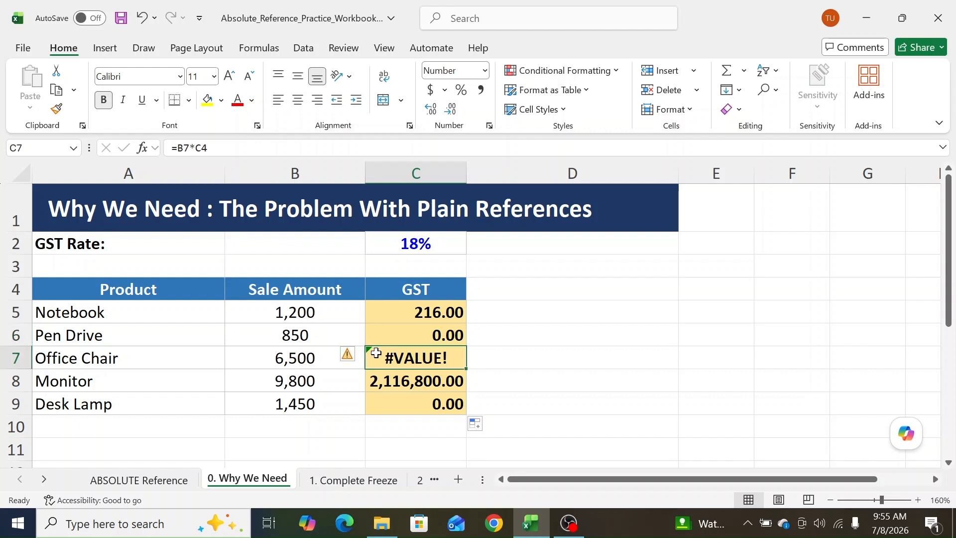
click(313, 383)
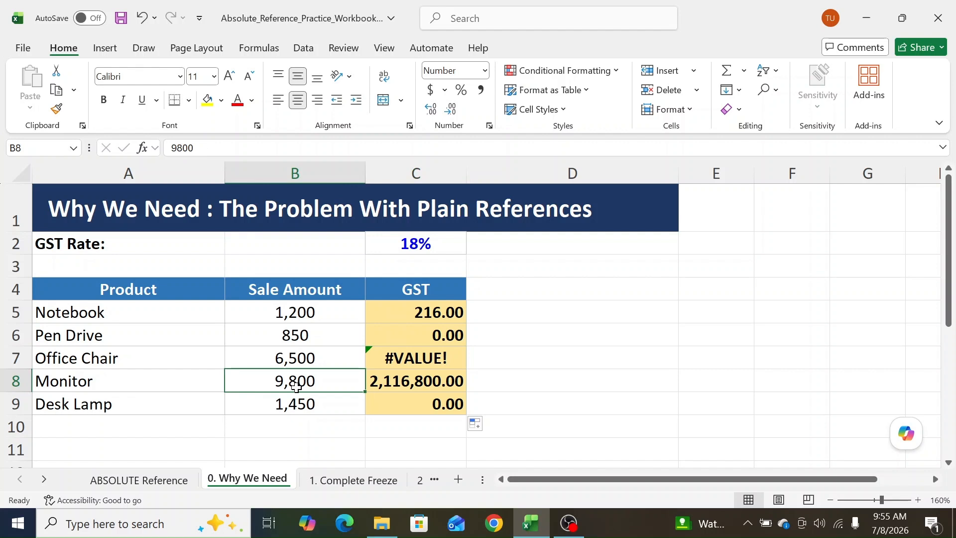
click(444, 376)
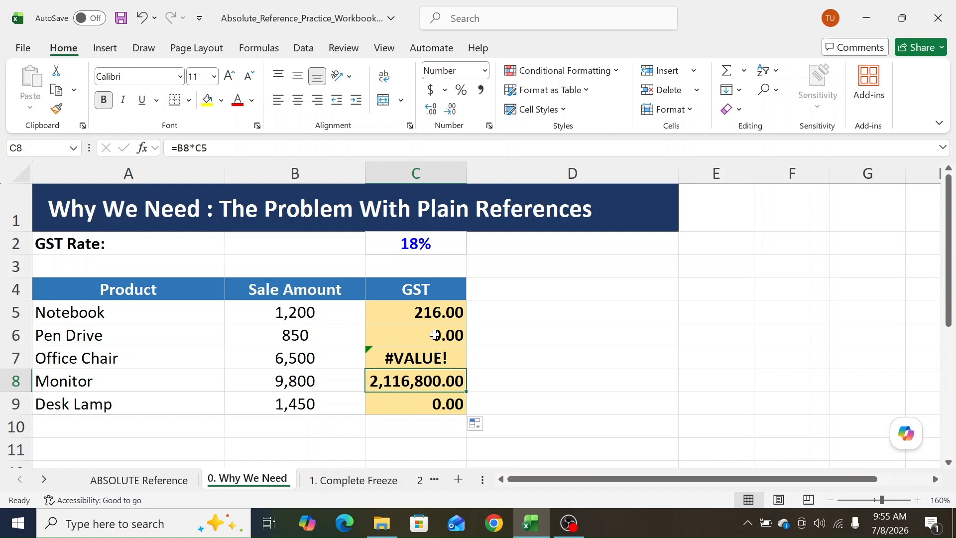
Step: Trace which cells the GST formulas in C5, C6, C7 and C8 refer to, comparing them with the sale amounts
double_click(432, 314)
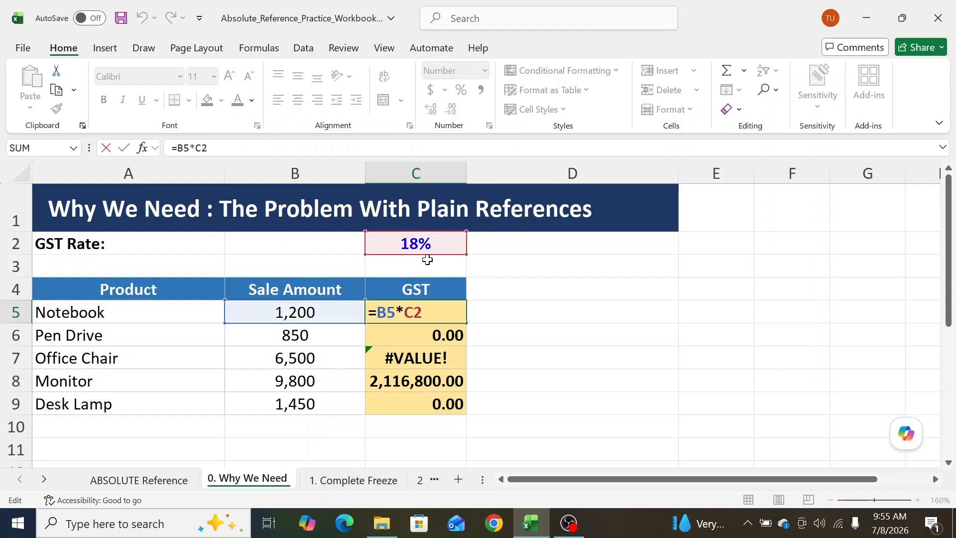
key(Return)
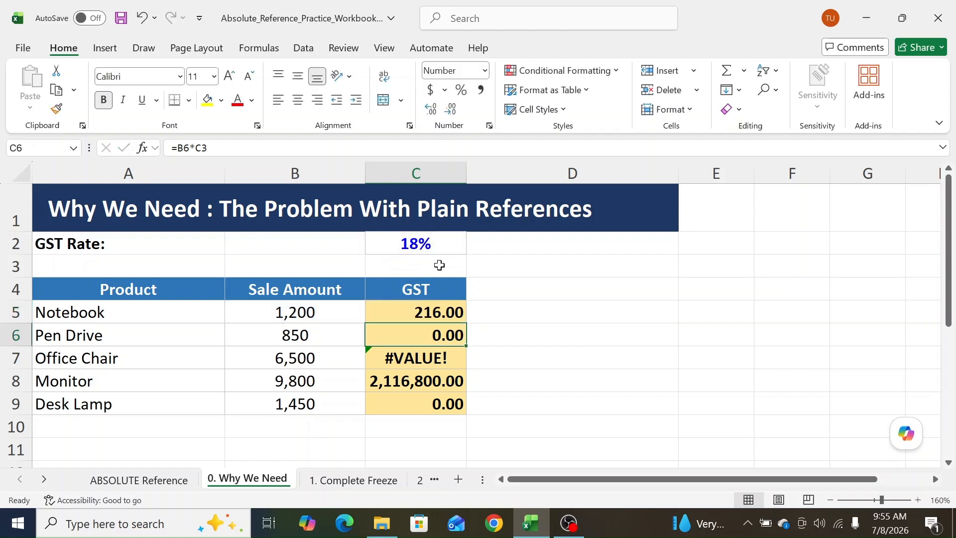
double_click(450, 335)
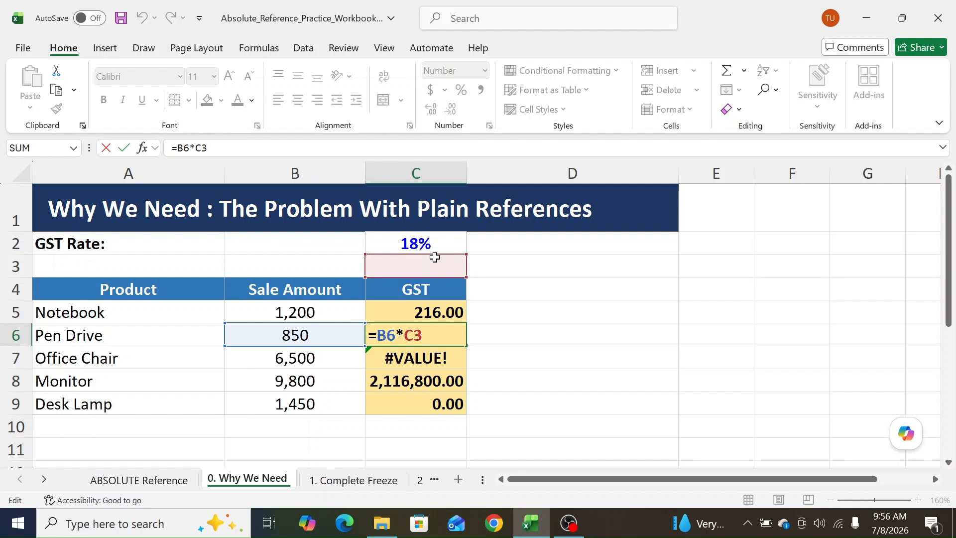
key(Return)
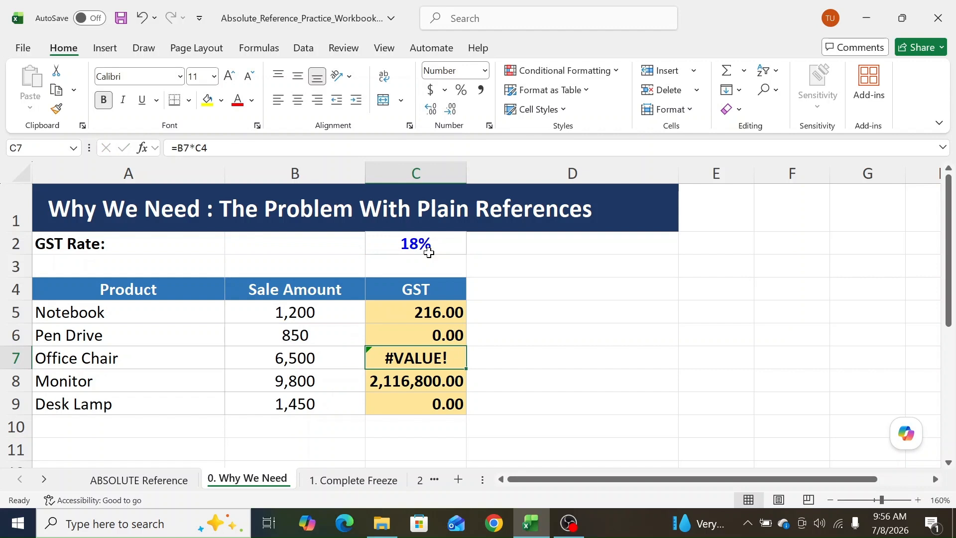
double_click(391, 354)
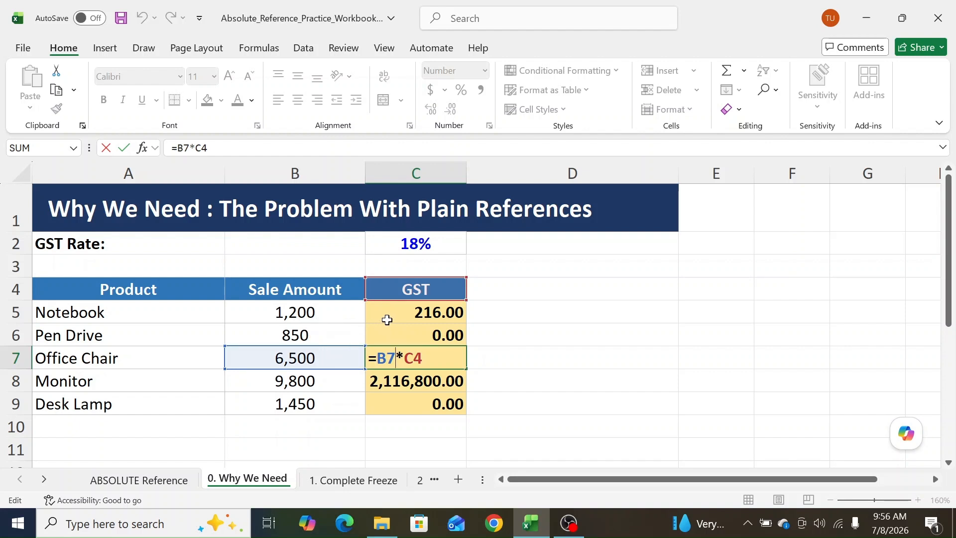
click(418, 312)
key(Down)
key(Down)
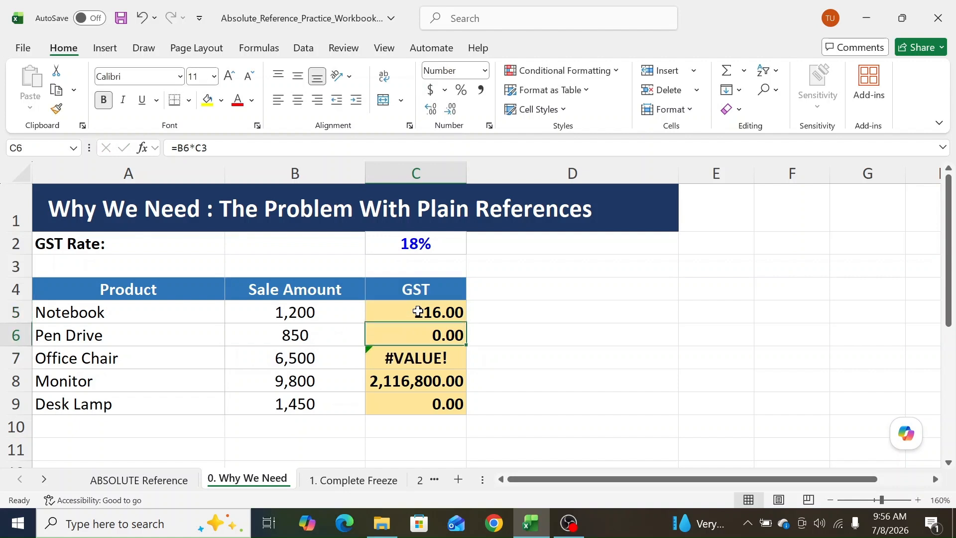
double_click(404, 385)
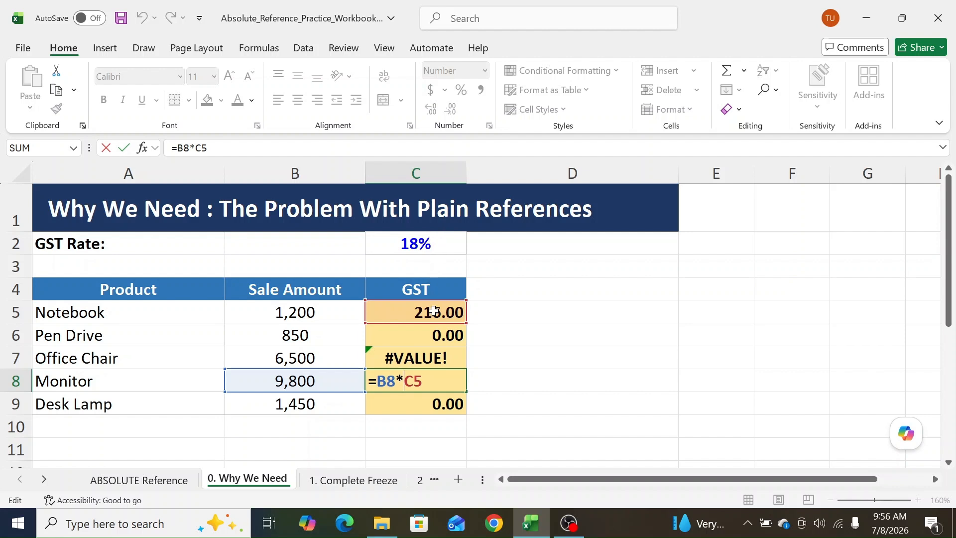
key(Return)
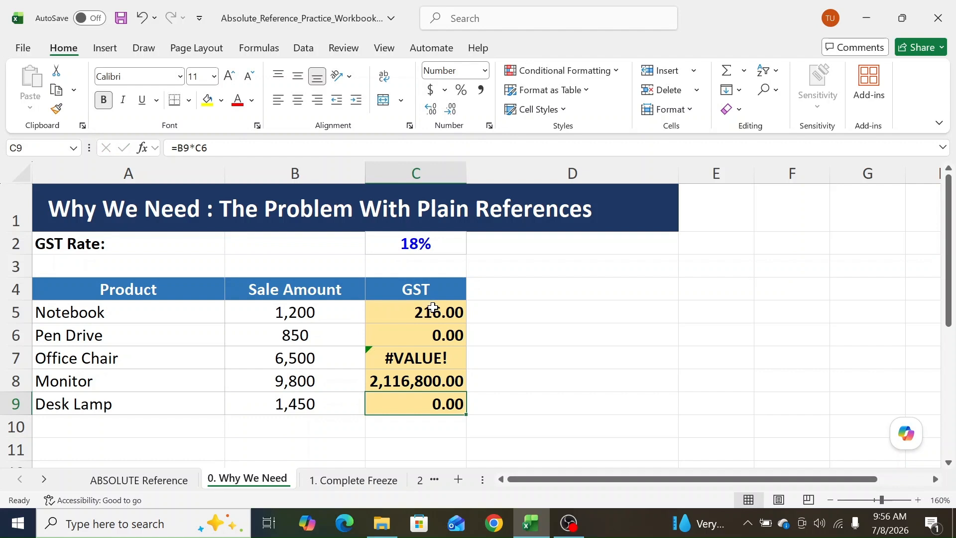
click(436, 312)
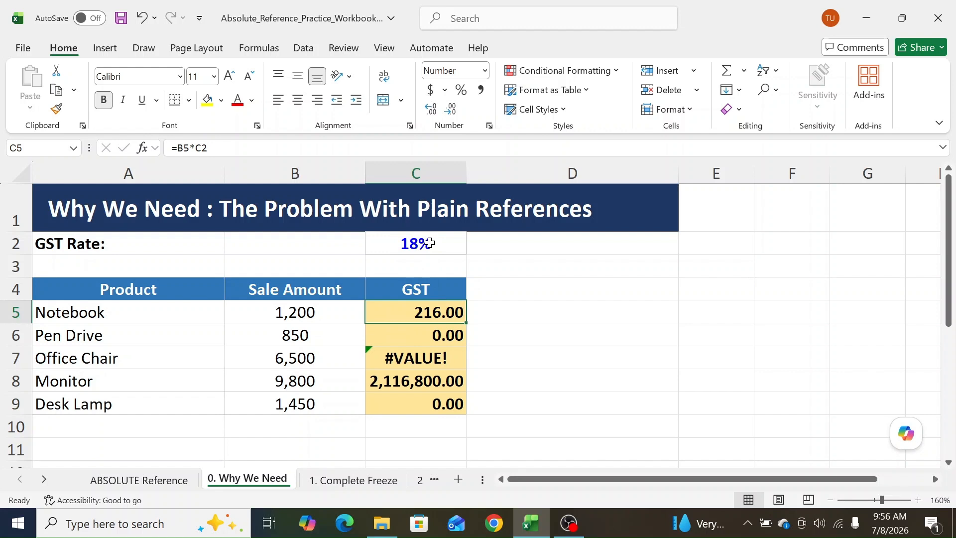
drag(320, 320, 315, 404)
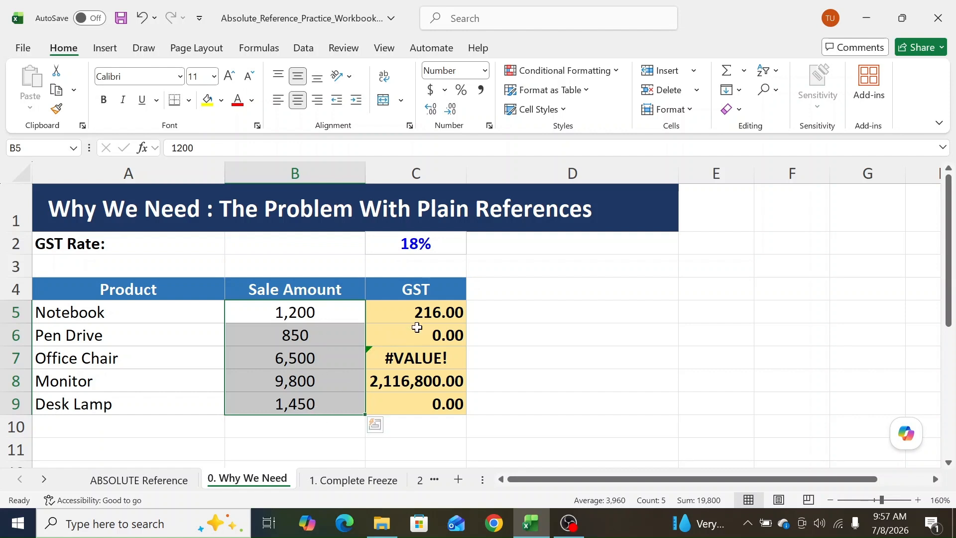
Step: Open the GST formula in C5 for editing and select its C2 reference
key(Right)
key(F2)
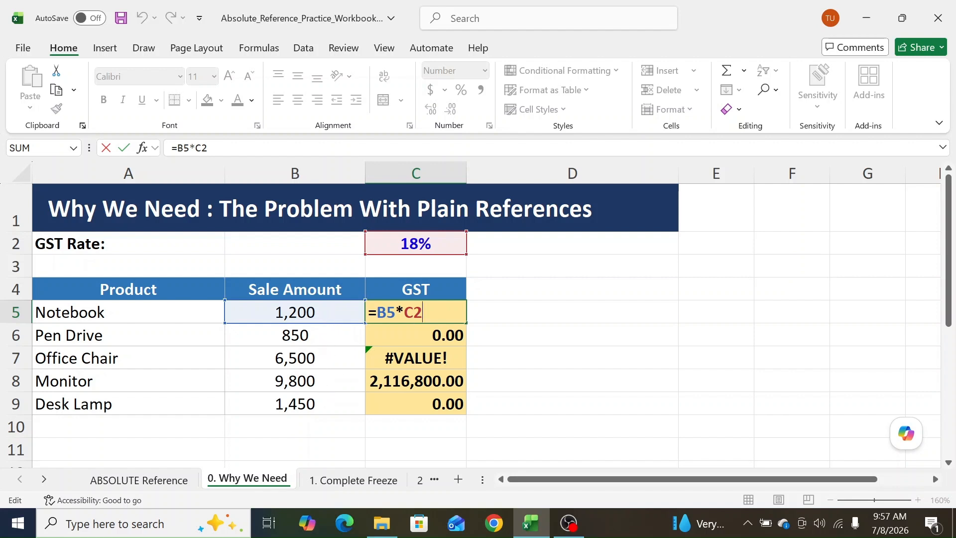
key(shift+Left)
key(shift+Left)
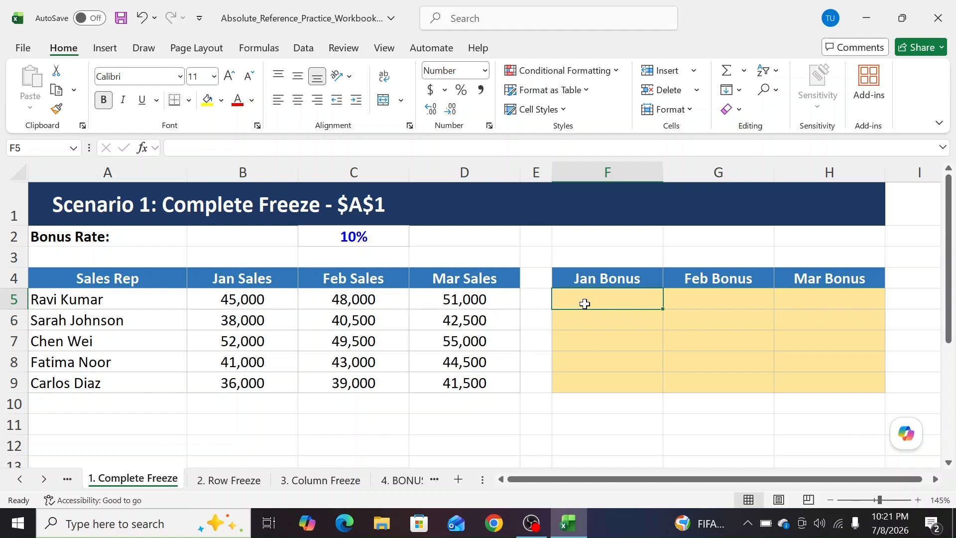
Step: On the Complete Freeze sheet, enter =B5*C2 in F5 for the Jan bonus and fill it down to F9
click(738, 299)
click(362, 298)
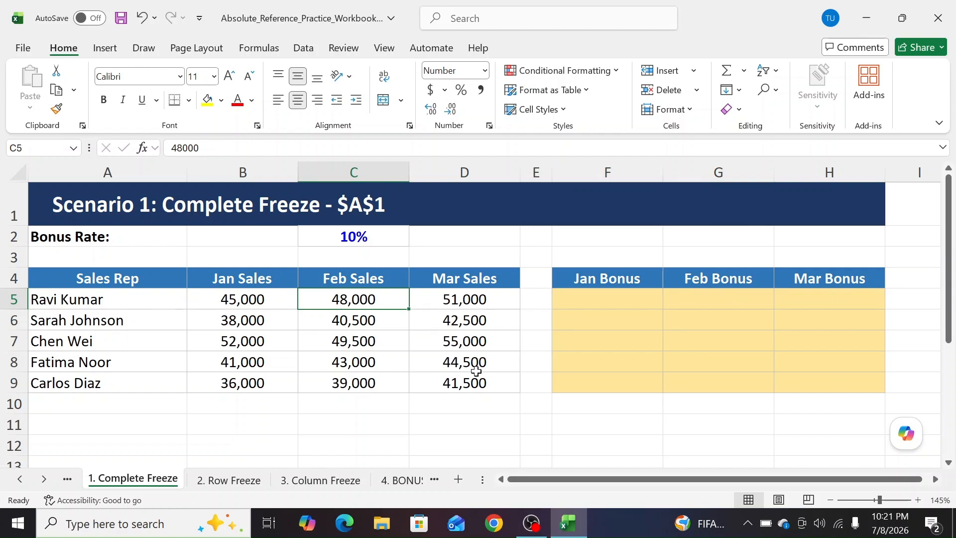
click(564, 301)
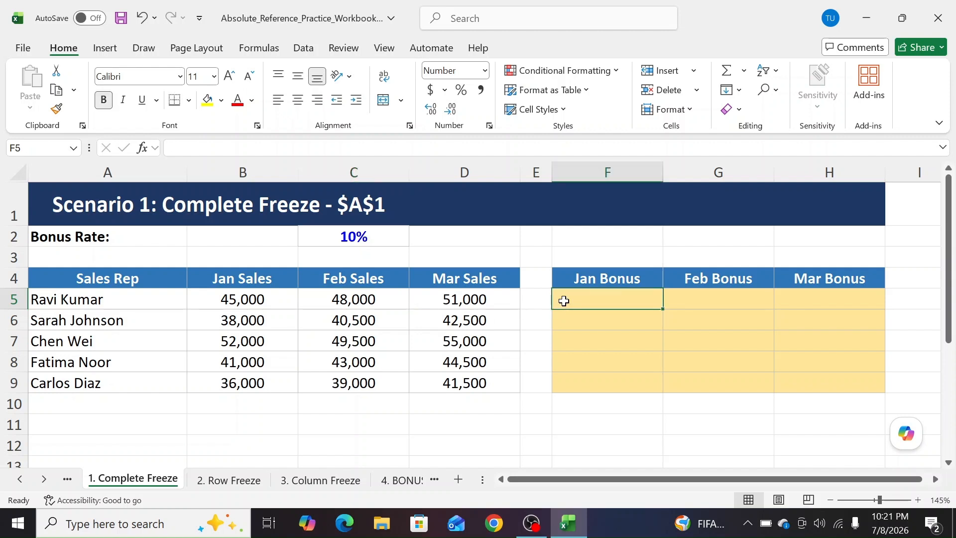
text(=)
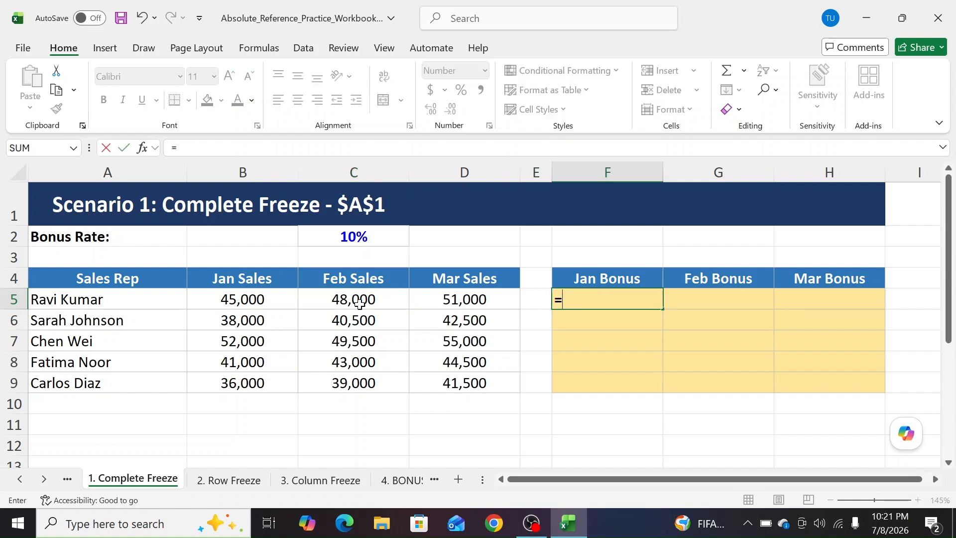
click(267, 302)
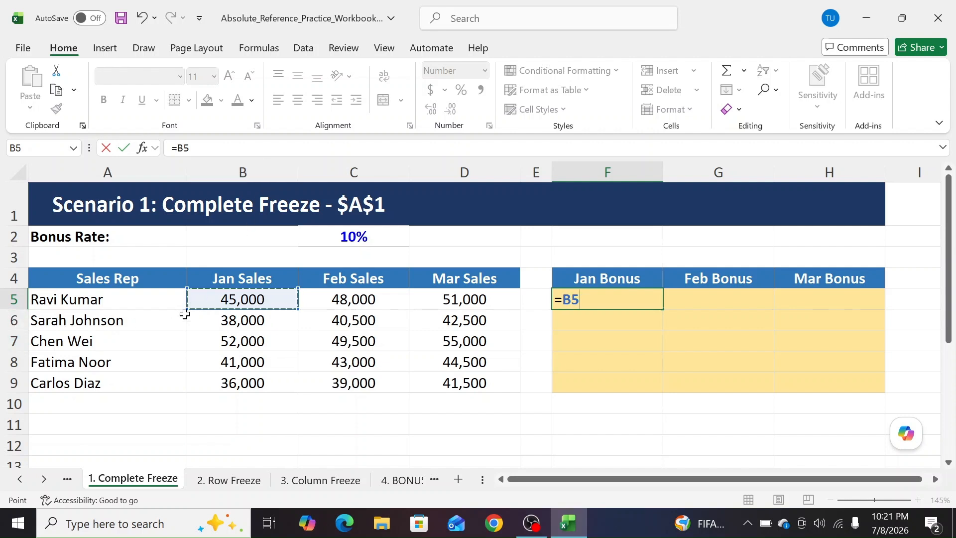
text(*)
click(337, 236)
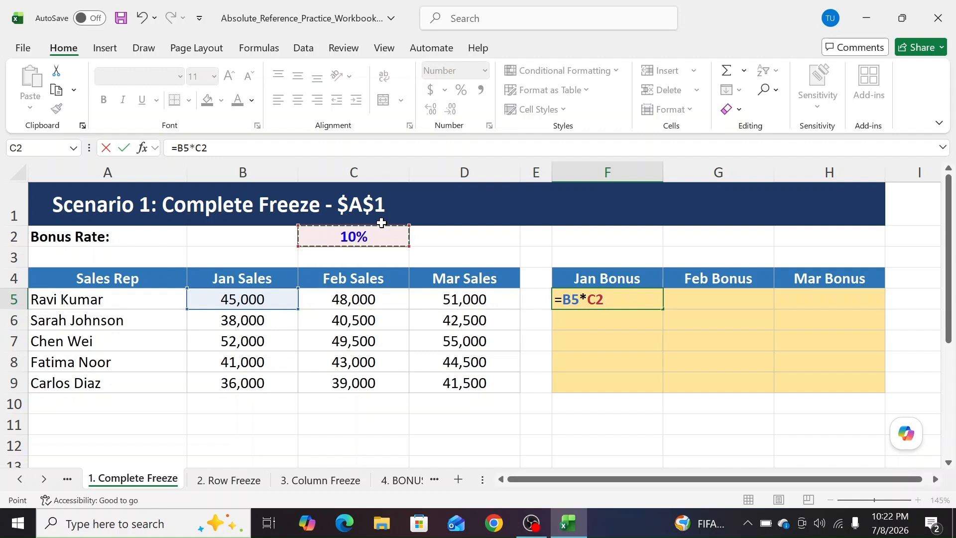
key(Return)
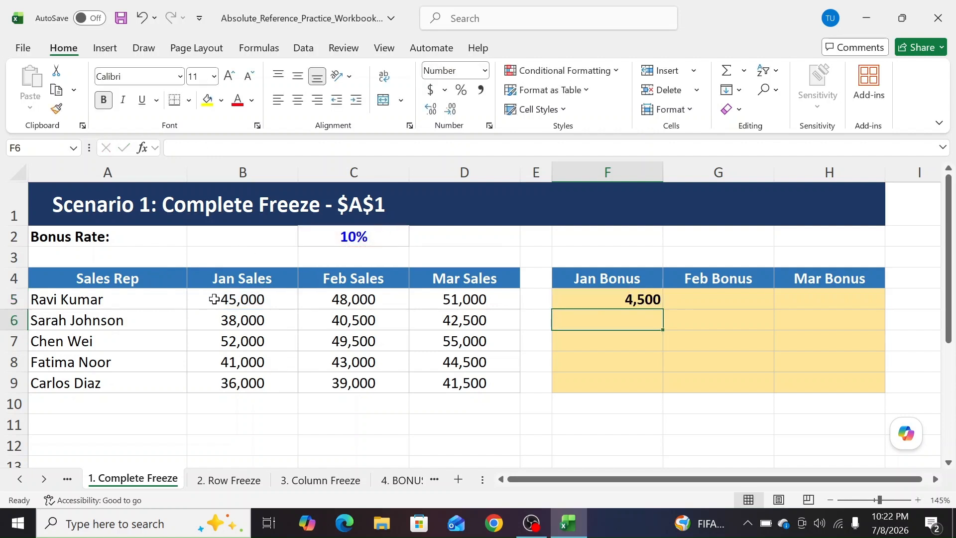
click(633, 300)
drag(663, 308, 662, 391)
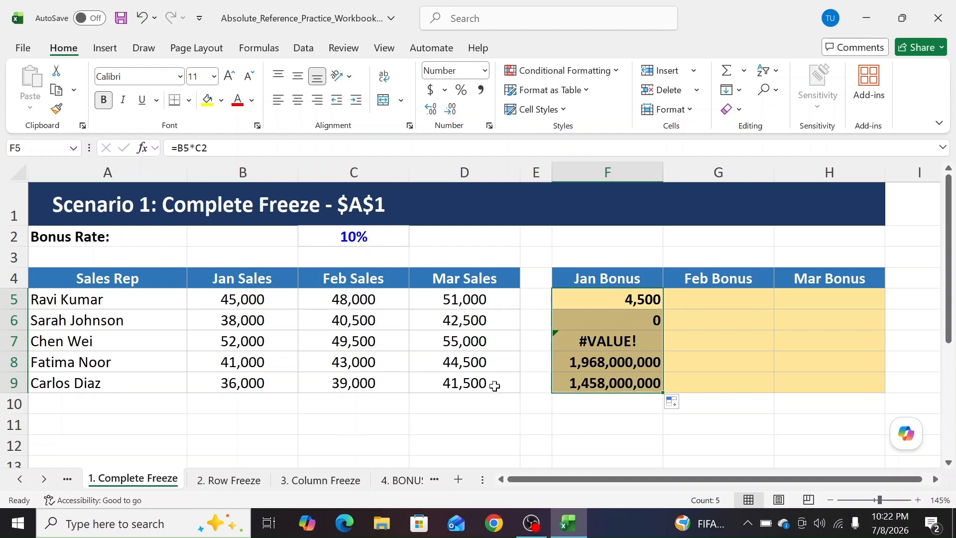
Step: Repoint the bonus rate reference in F6 to C2 so the formula reads =B6*C2
click(627, 324)
double_click(626, 323)
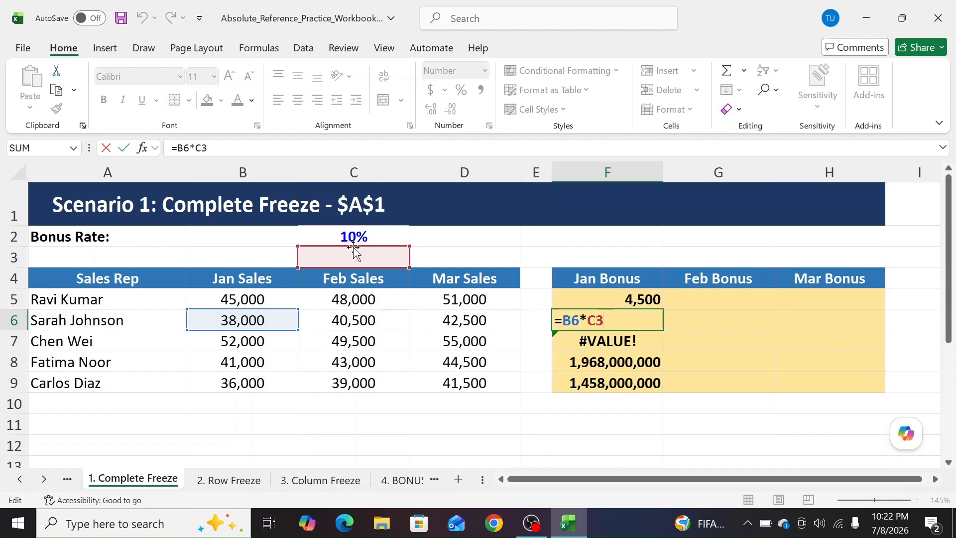
drag(354, 246, 362, 242)
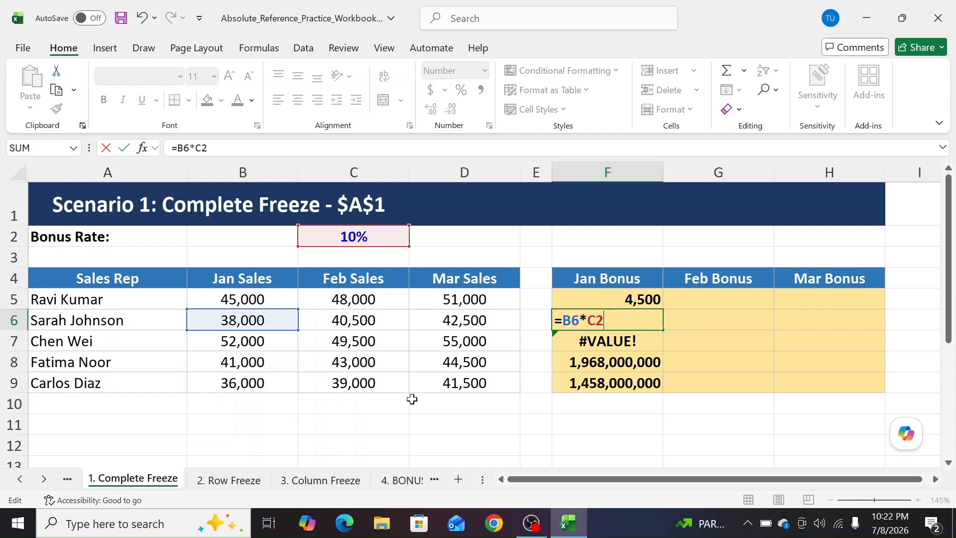
key(Return)
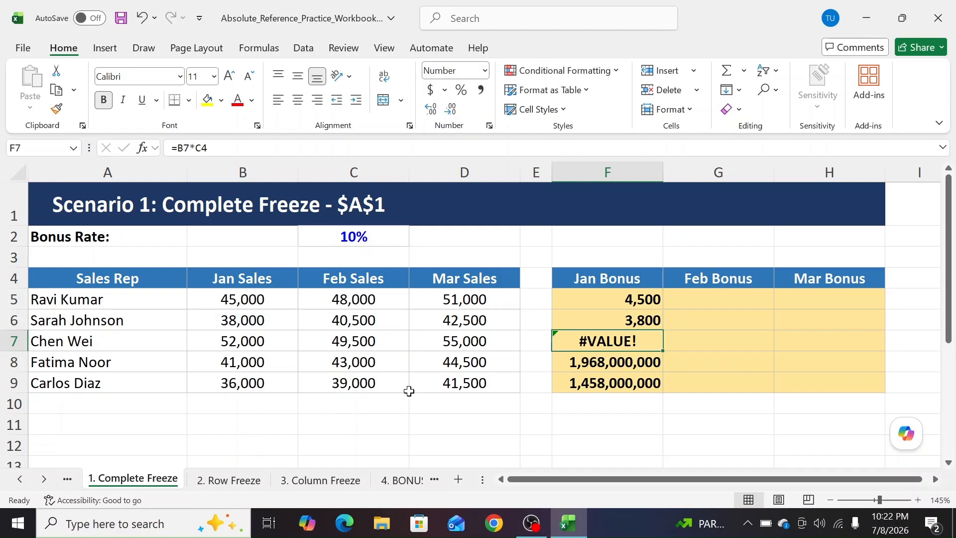
Step: Clear the Jan Bonus formulas from F6 to F9
key(Up)
key(shift+Down)
key(shift+Down)
key(shift+Down)
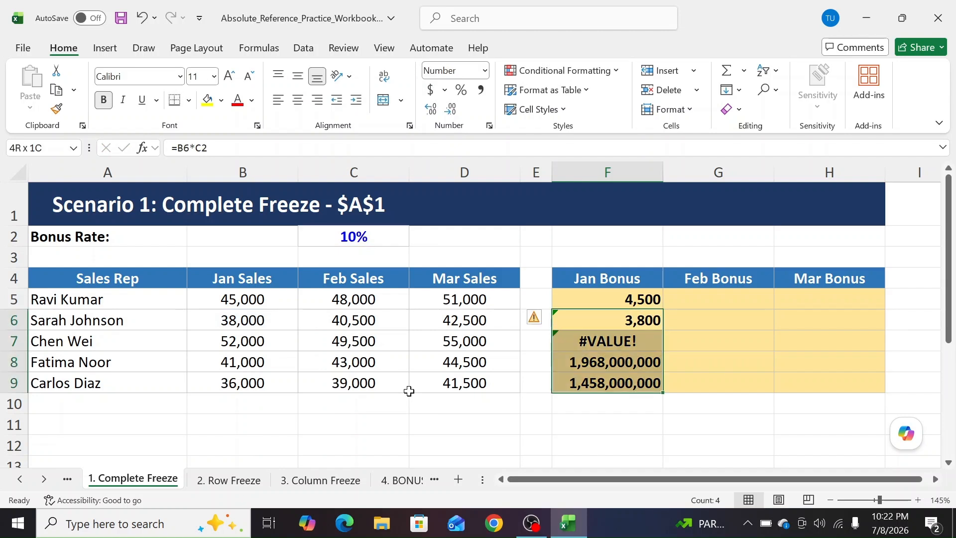
key(Delete)
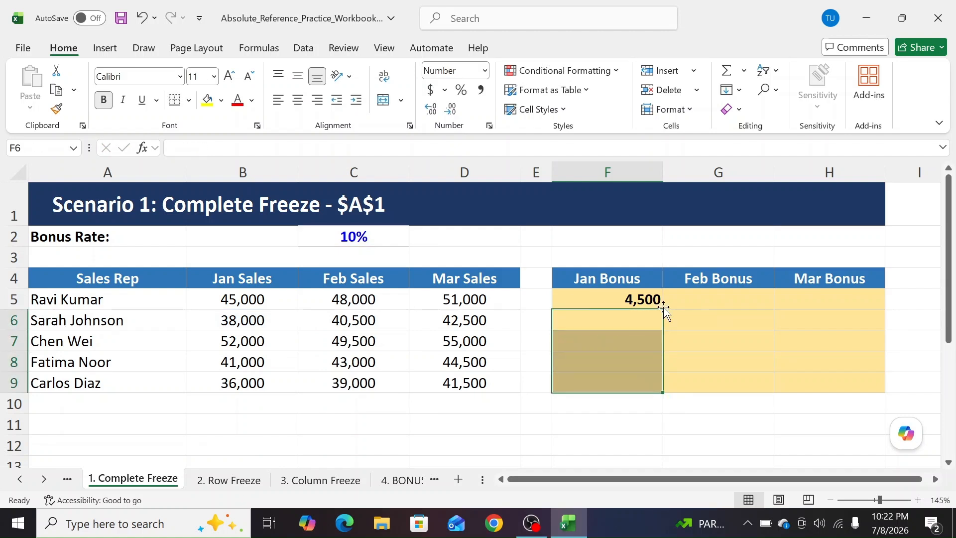
Step: Make the bonus rate reference in F5 fully absolute so the formula reads =B5*$C$2
click(622, 292)
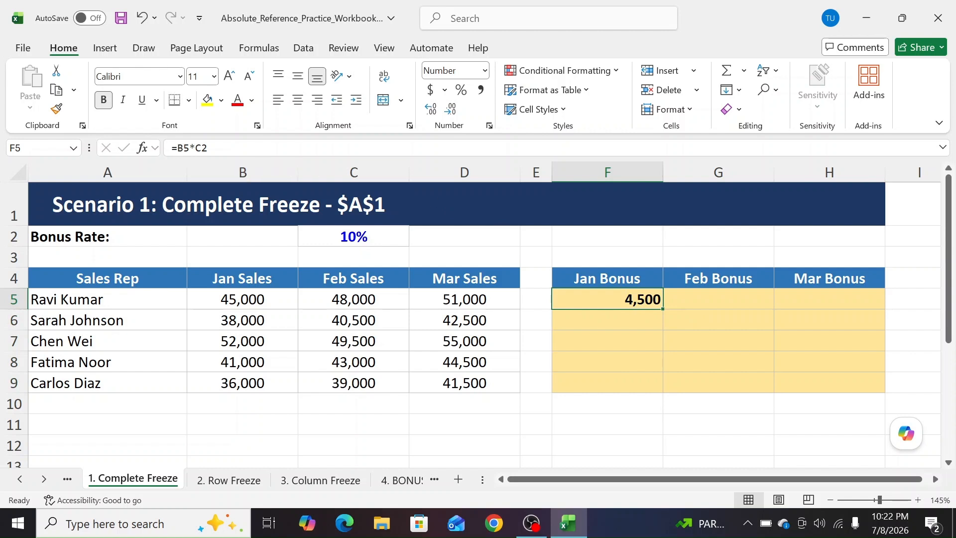
click(202, 149)
double_click(201, 149)
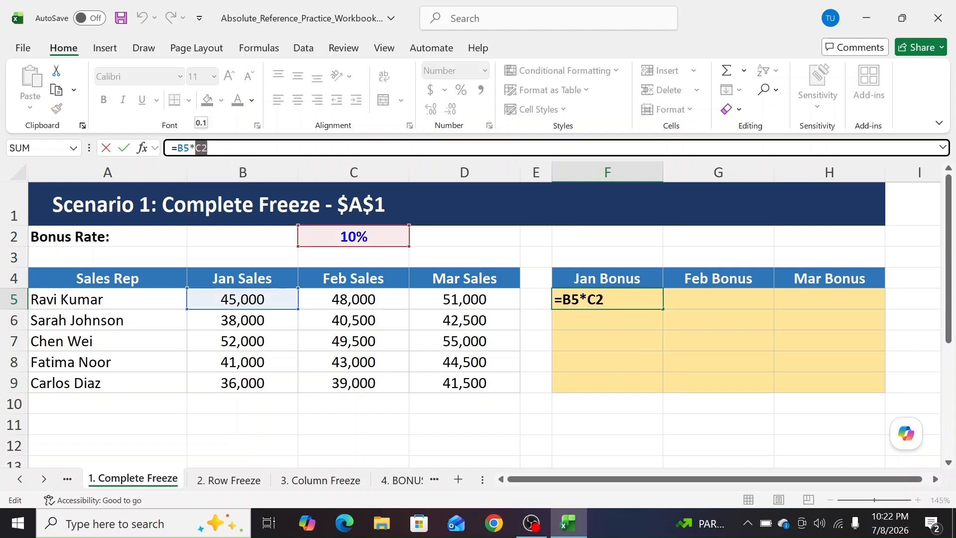
click(201, 149)
text($C)
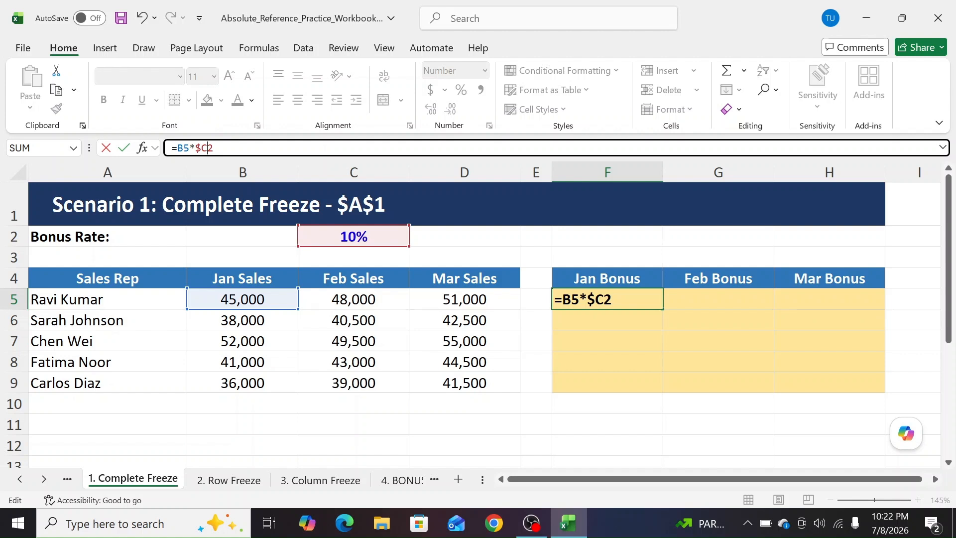
text($)
key(Return)
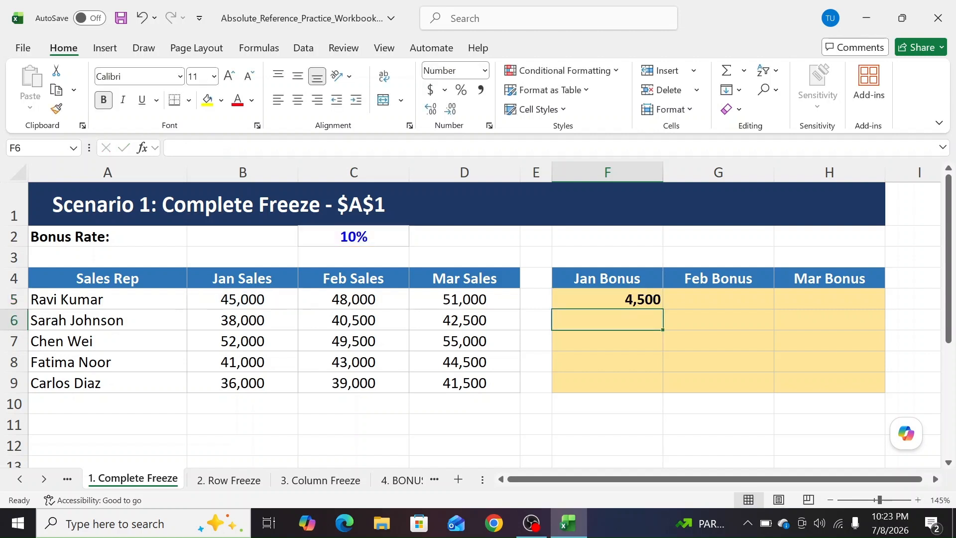
Step: Fill the Jan bonus formula from F5 down to F9 and check the references of the copy in F9
click(638, 301)
drag(660, 310, 662, 395)
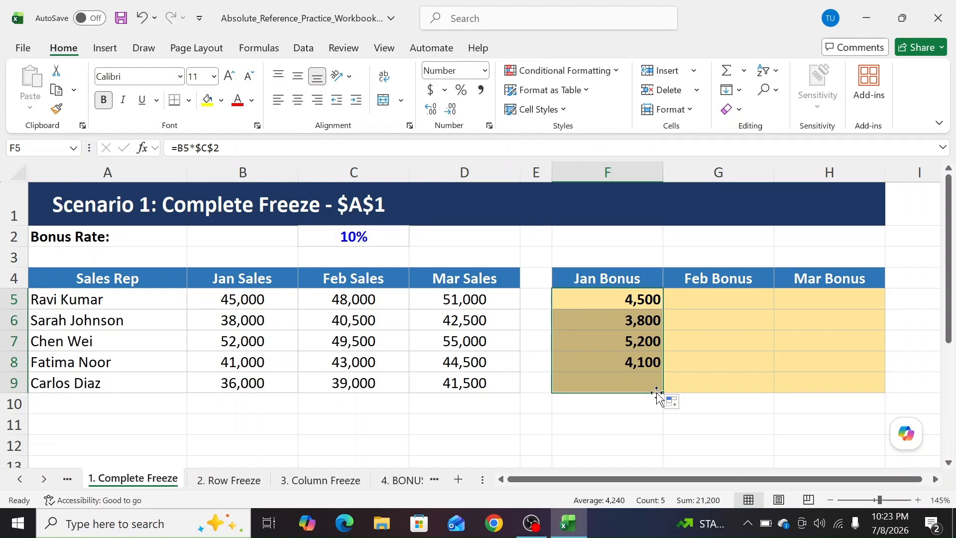
double_click(621, 381)
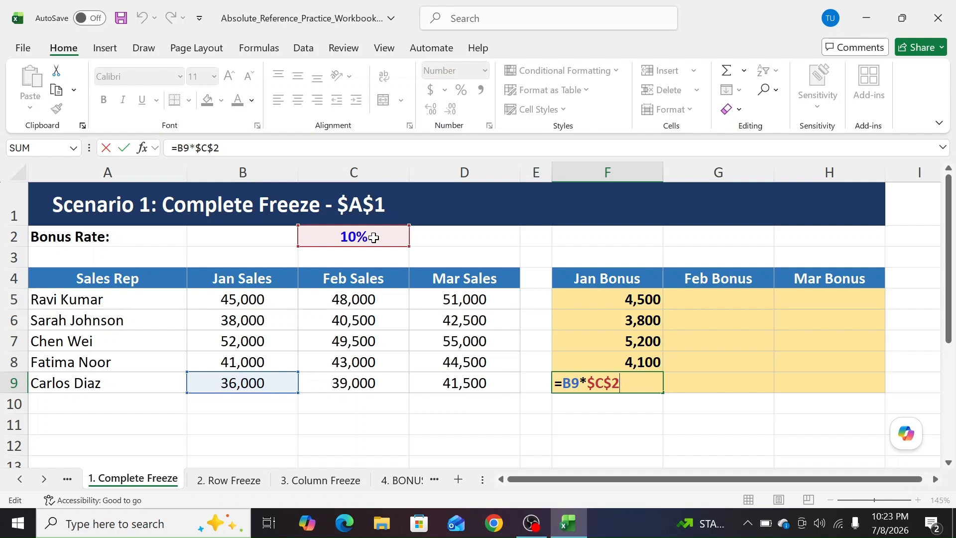
key(Return)
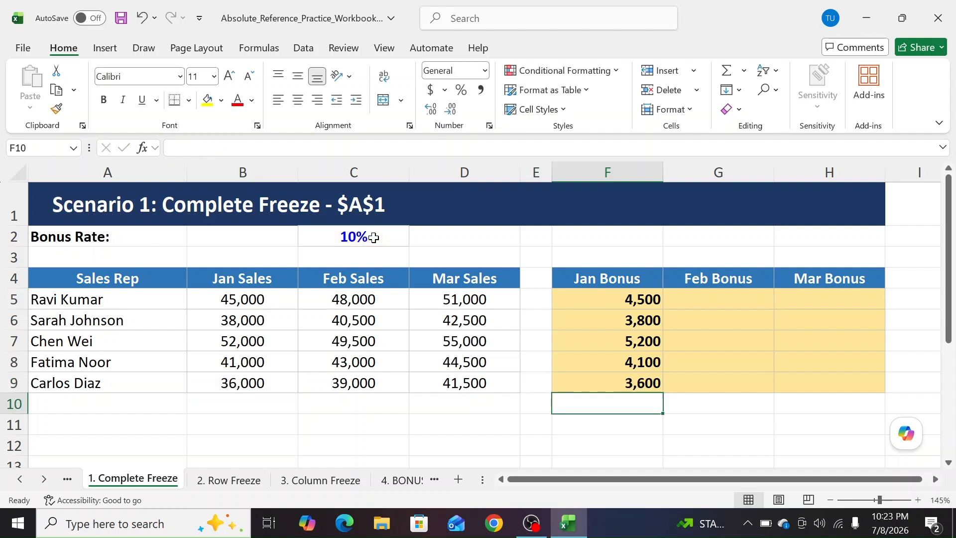
Step: Extend the bonus formulas across the Feb and Mar Bonus columns to H9 and check the references in H9
drag(655, 294, 857, 395)
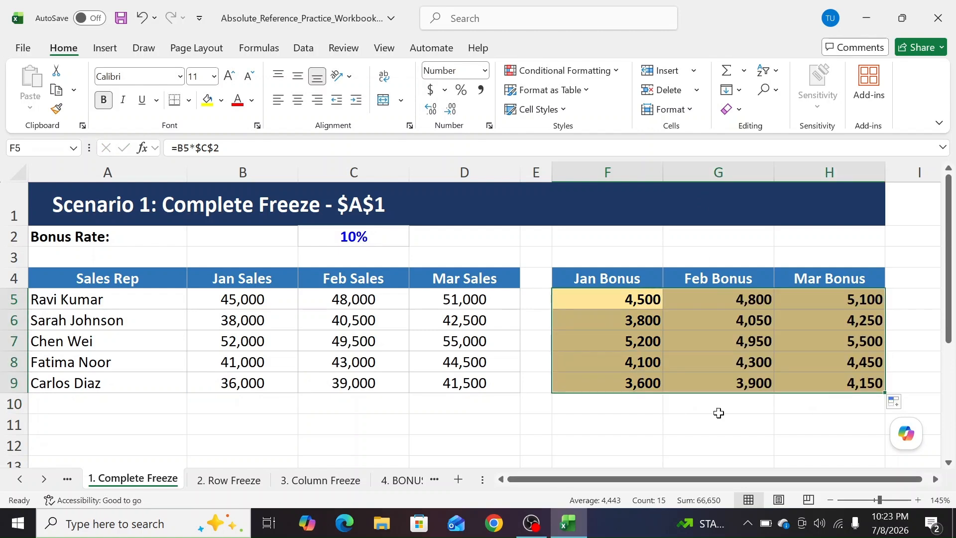
double_click(836, 383)
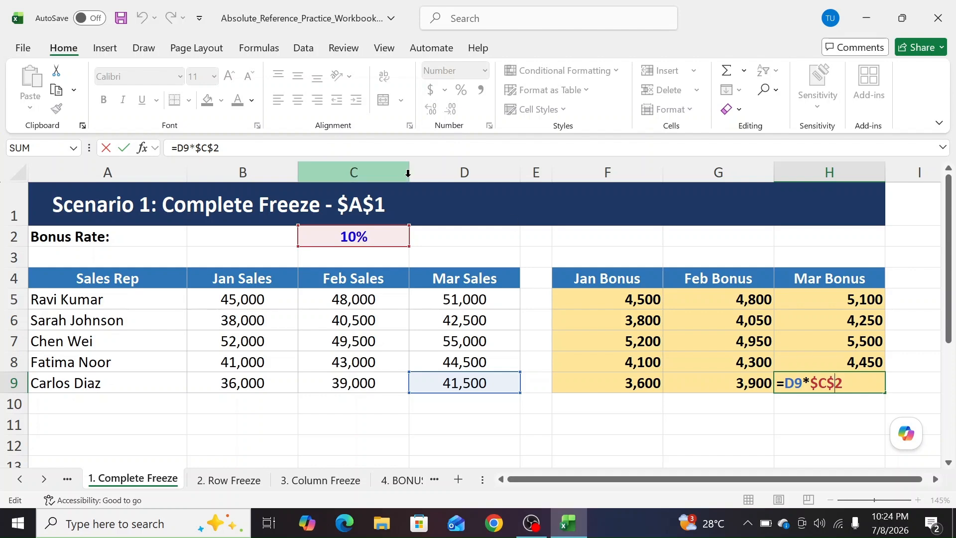
key(Return)
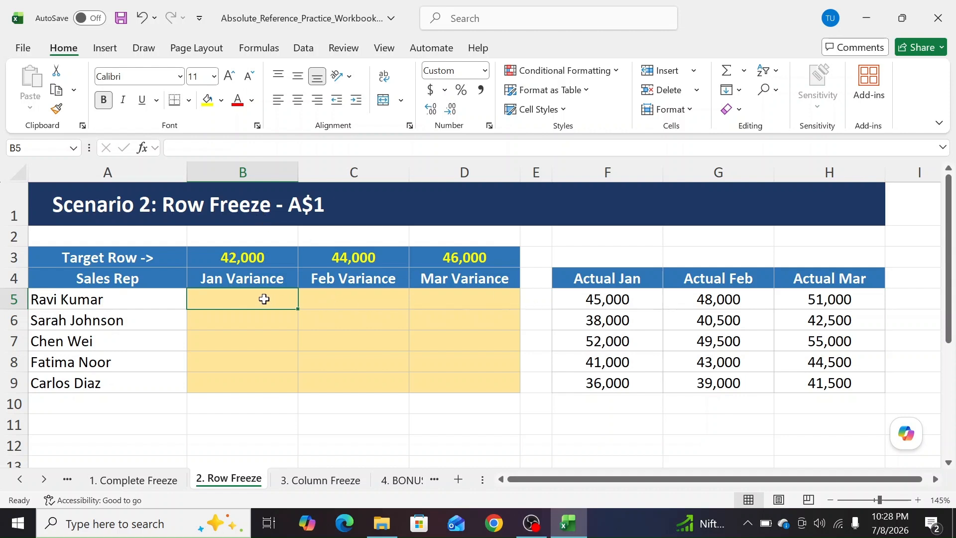
Step: On the Row Freeze sheet, examine the actual sales in F5:H9, the monthly targets in B3:D3 and the Jan Variance cells
drag(580, 302, 829, 384)
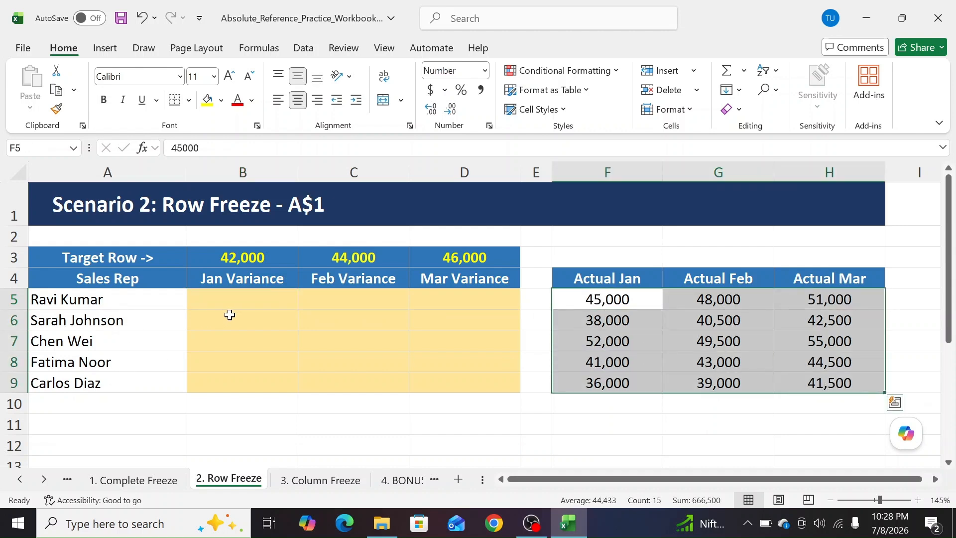
click(247, 255)
click(334, 256)
click(452, 257)
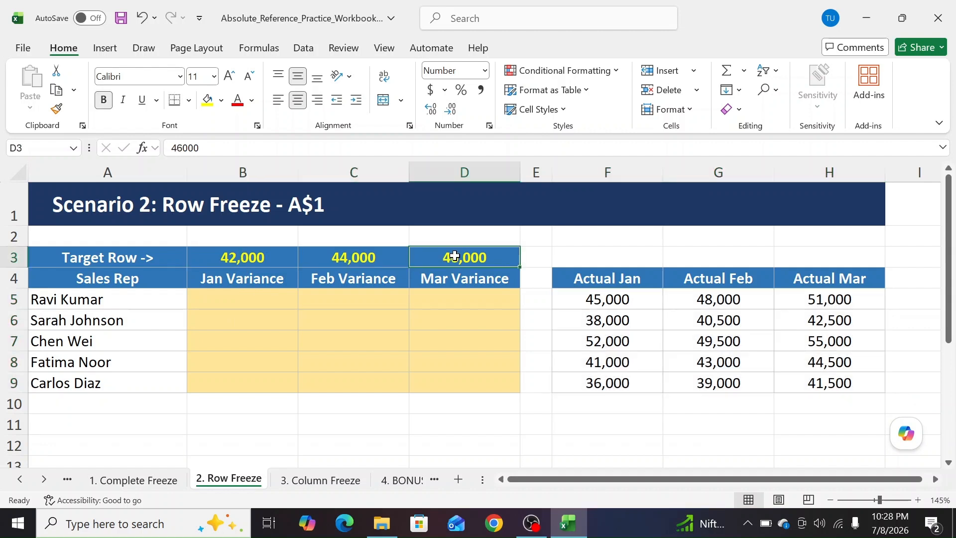
click(221, 258)
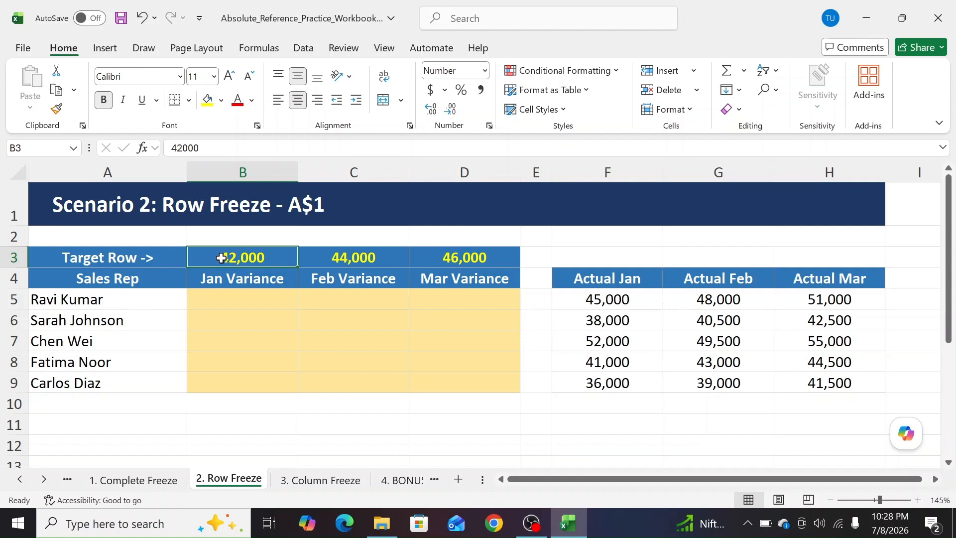
click(245, 301)
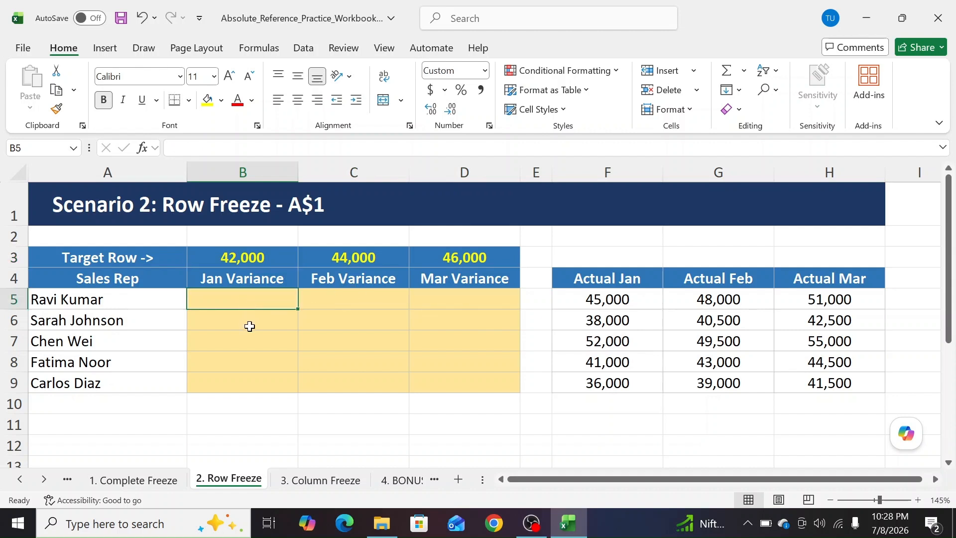
click(251, 325)
click(248, 359)
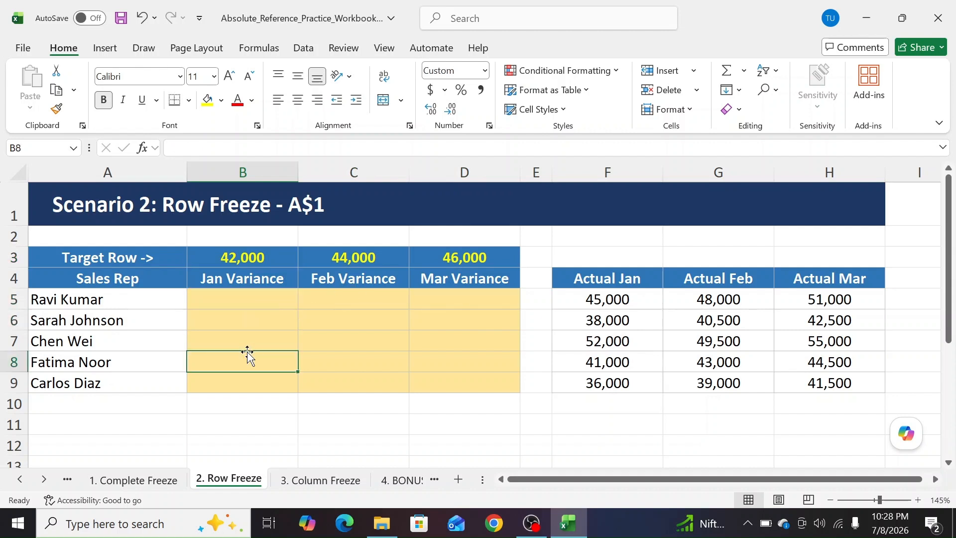
click(618, 303)
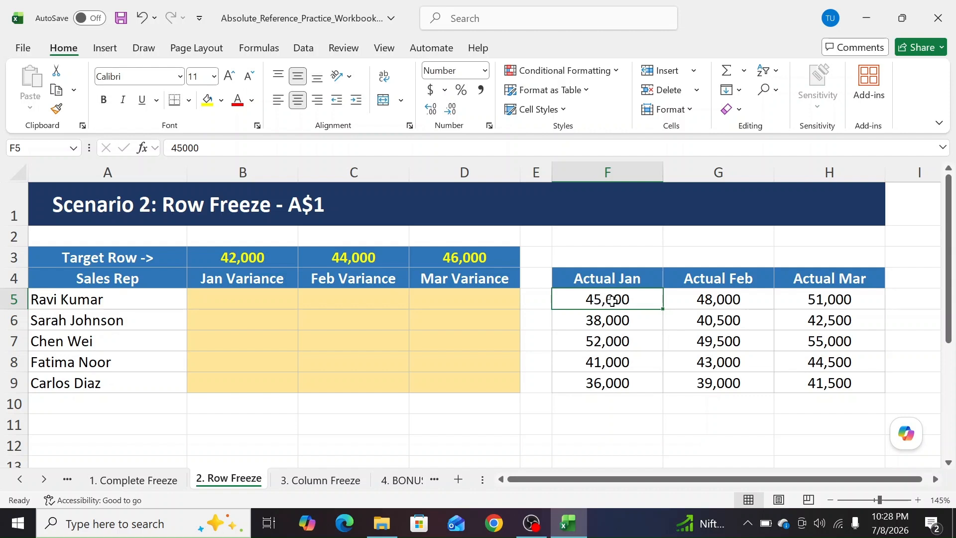
click(248, 259)
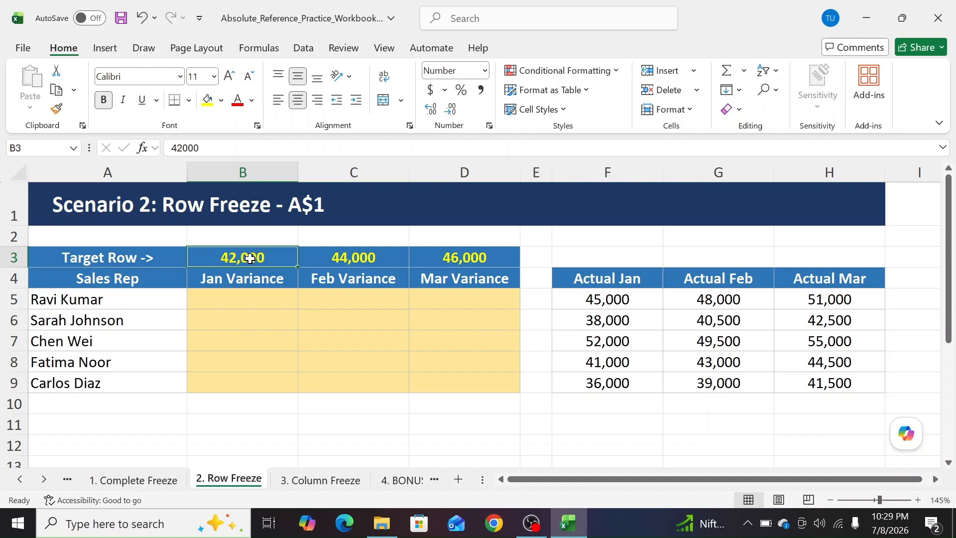
Step: Enter =F5-B3 in B5 to calculate the first sales rep's Jan variance
click(251, 298)
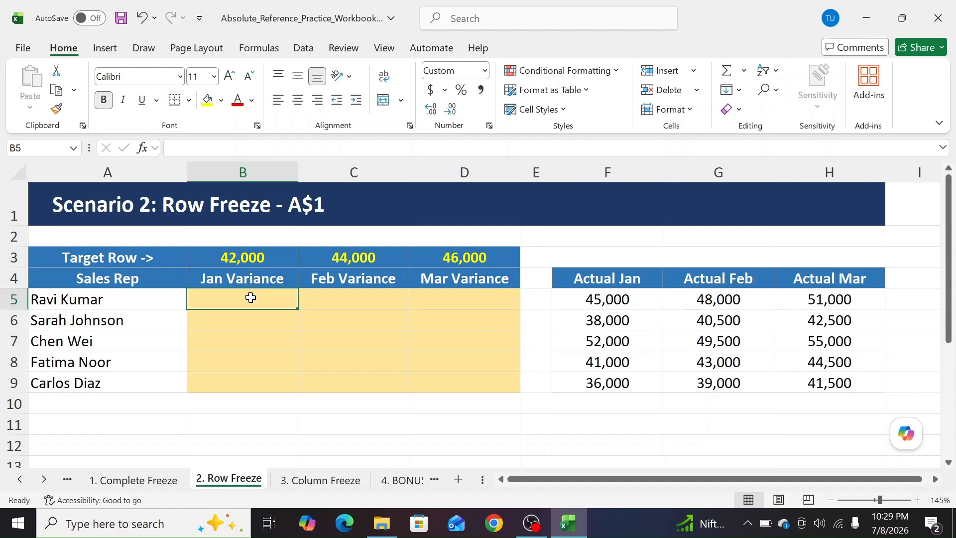
text(=)
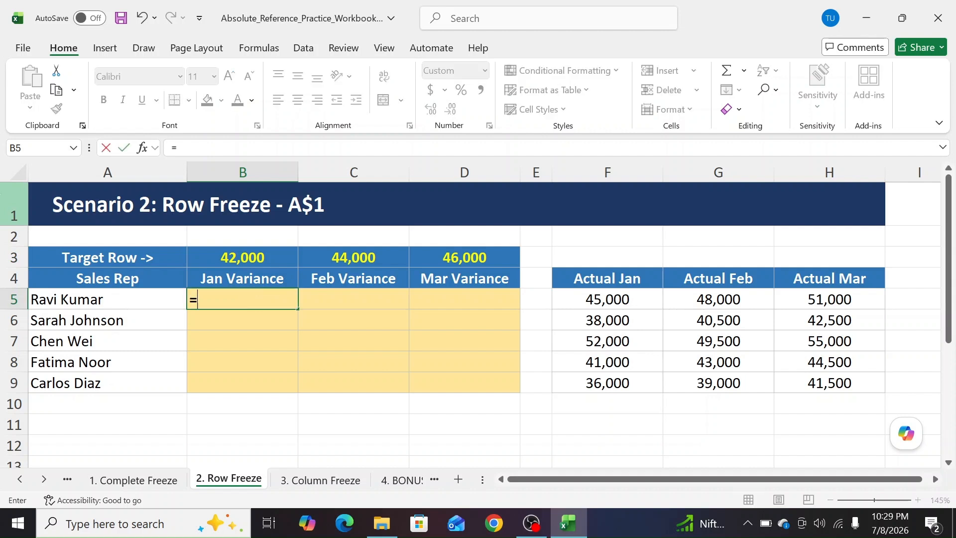
click(575, 305)
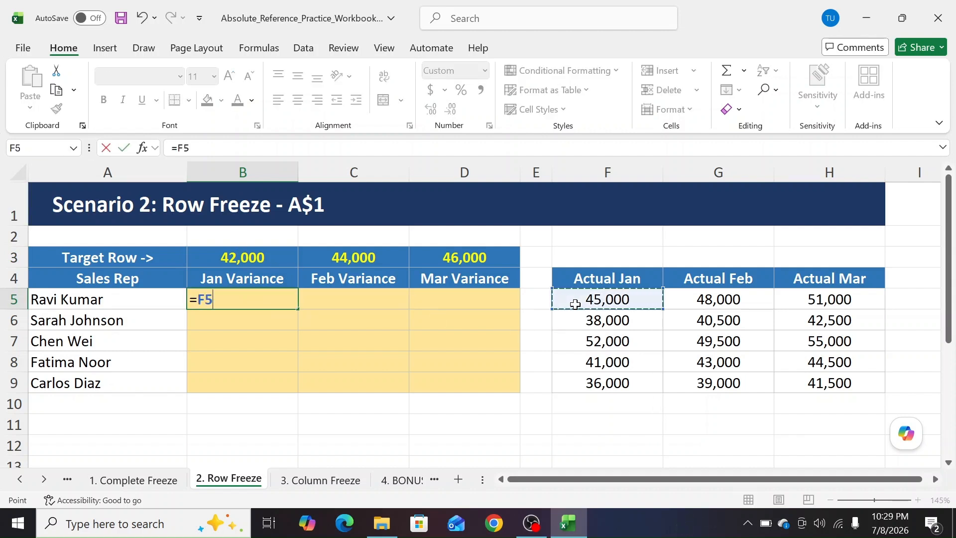
text(-)
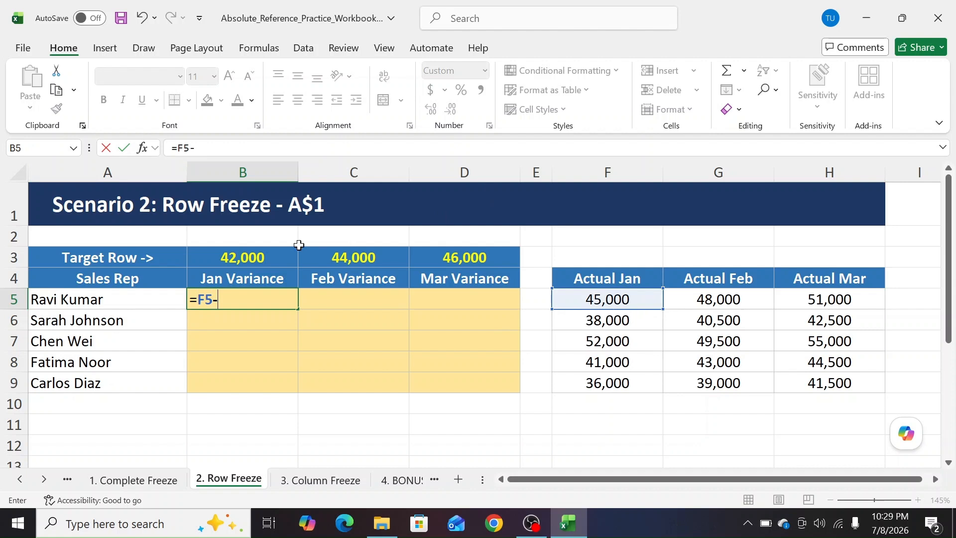
click(244, 258)
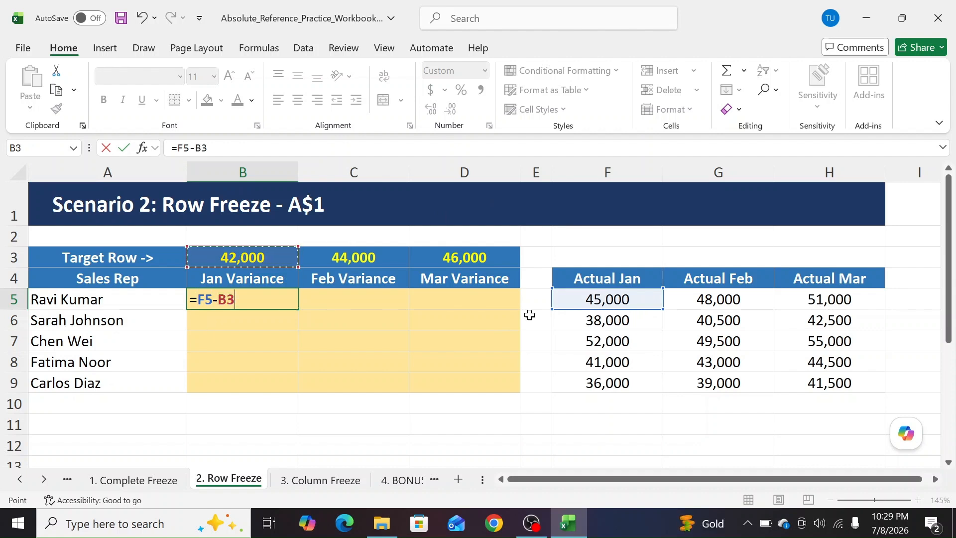
key(Return)
Step: Fill the B5 variance formula down to B9 and inspect which cells the copy in B6 refers to
click(252, 304)
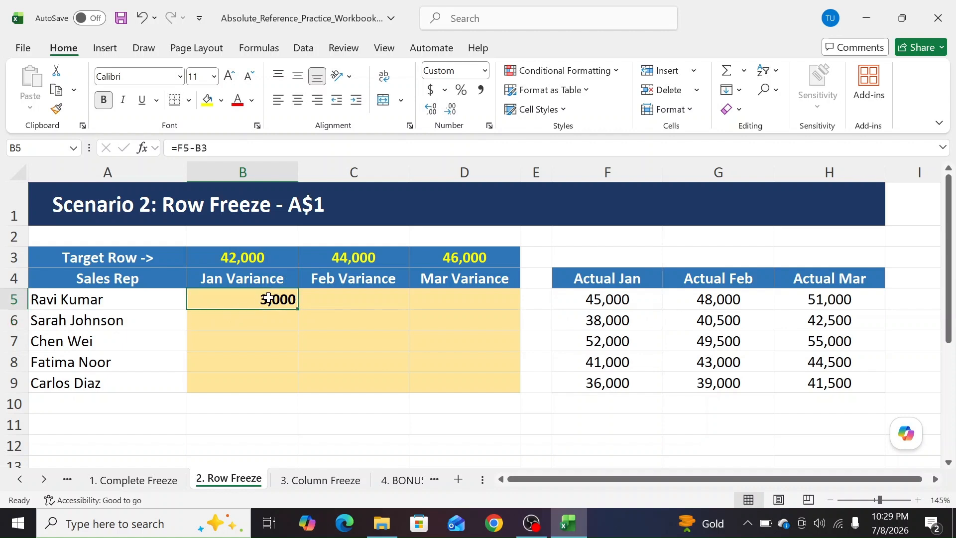
drag(297, 309, 294, 391)
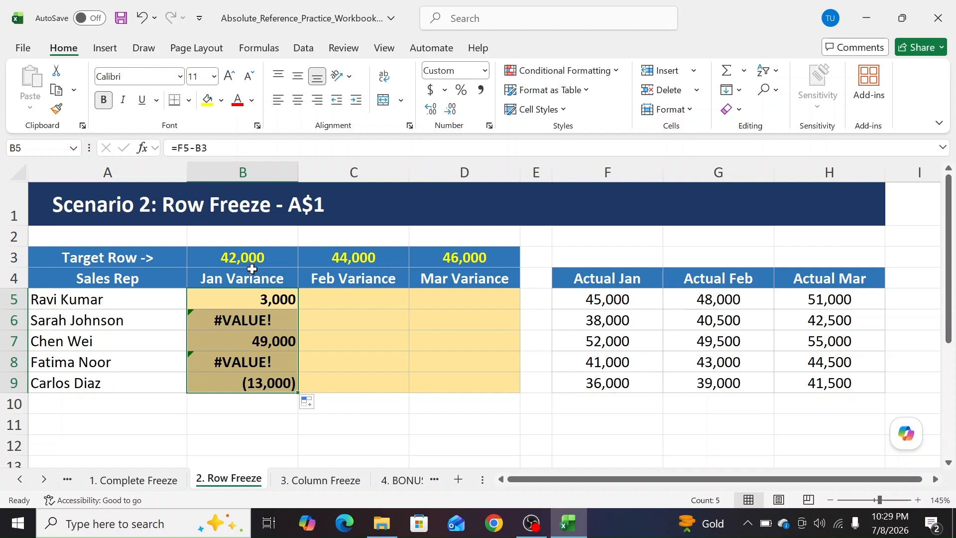
double_click(277, 315)
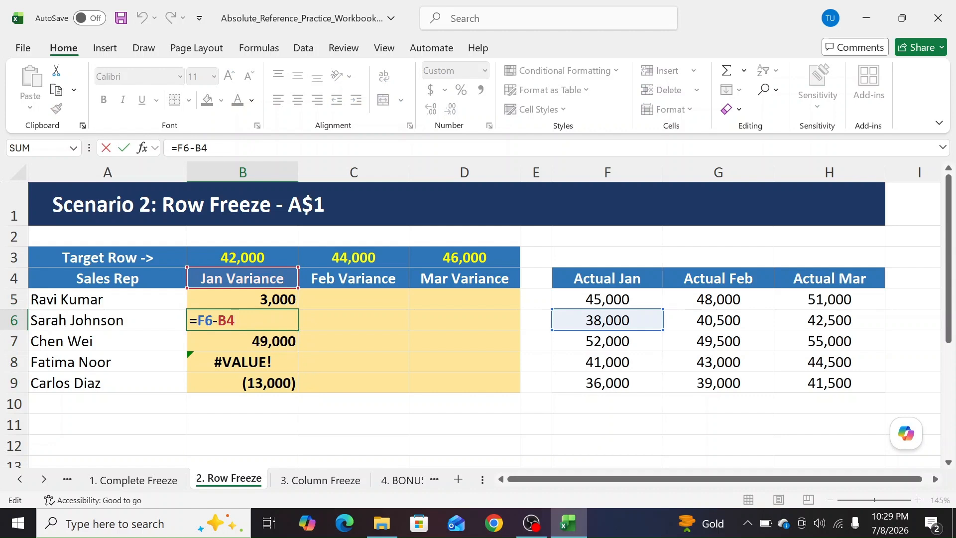
key(Escape)
Step: Make the target reference in B5 fully absolute so the formula reads =F5-$B$3
double_click(281, 300)
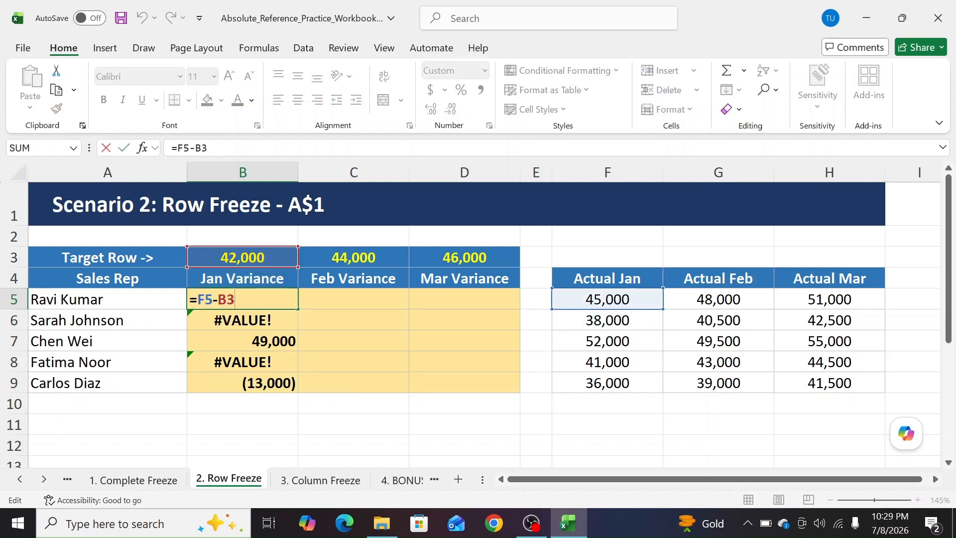
click(218, 300)
text($$)
key(Return)
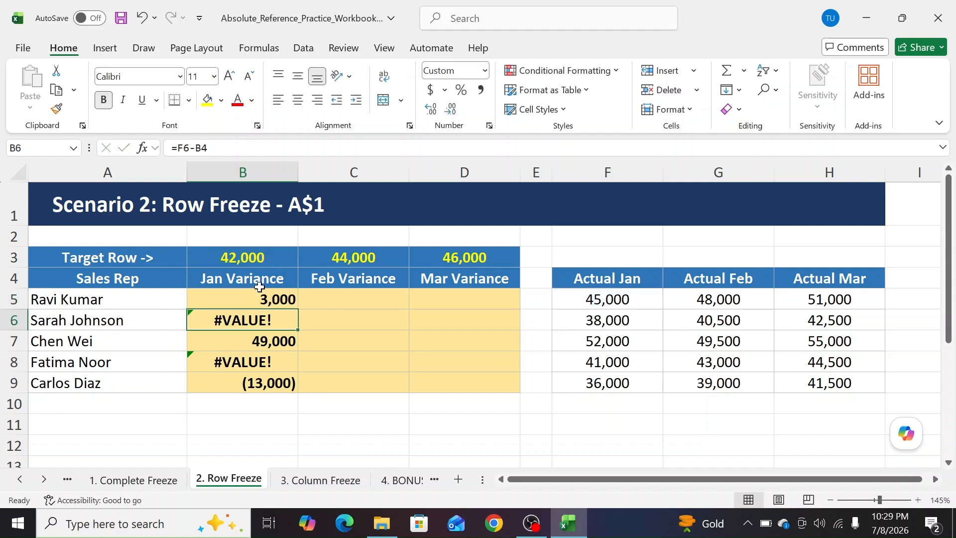
Step: Fill the Jan variance formula with the absolute target down to B9 and check the references in B9
click(282, 299)
drag(298, 309, 303, 393)
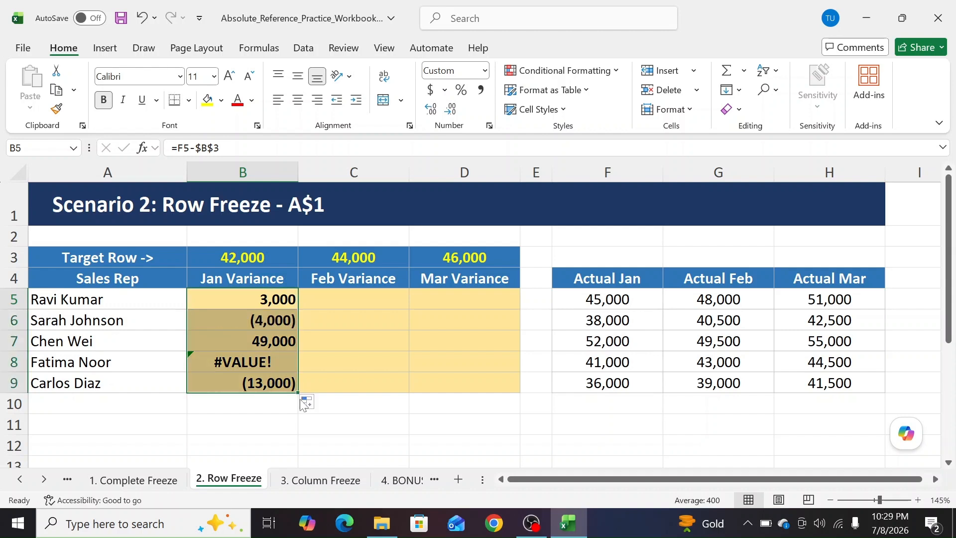
double_click(234, 386)
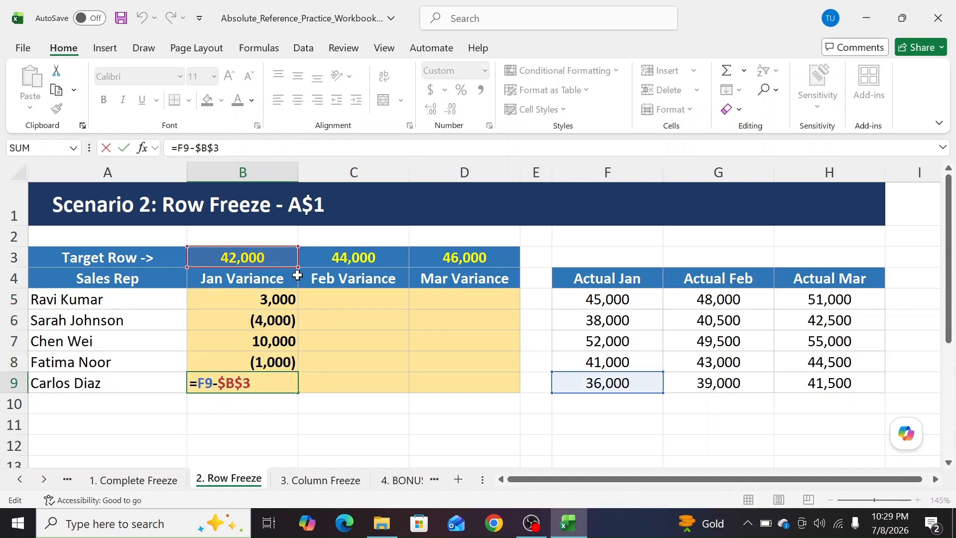
key(ctrl+Return)
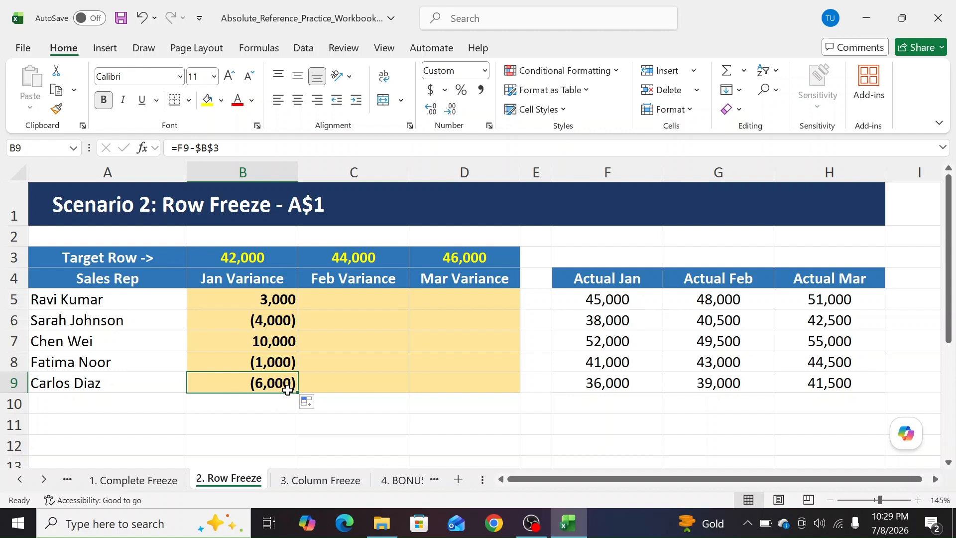
Step: Fill the Jan variance formulas across into C5:C9 and inspect which target cell the formula in C5 refers to
drag(272, 291, 384, 393)
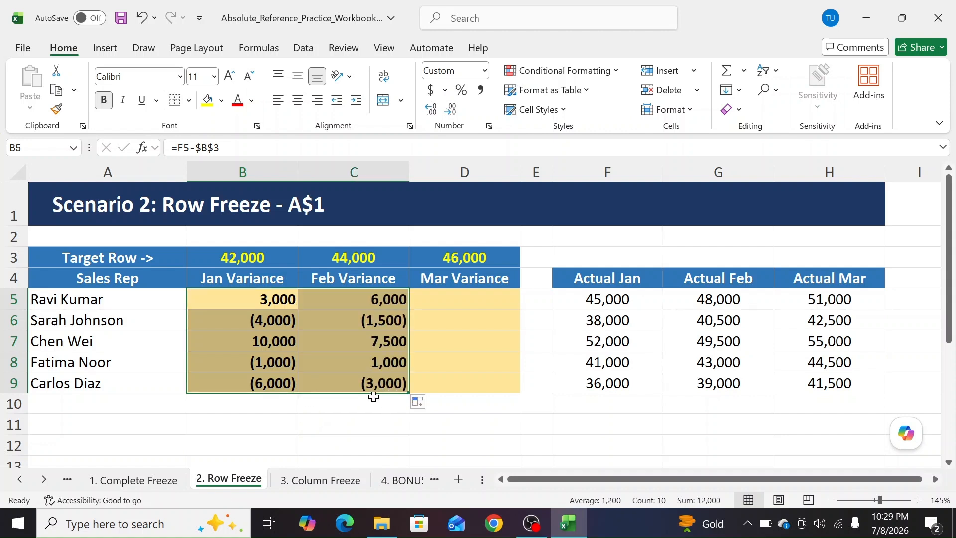
click(378, 299)
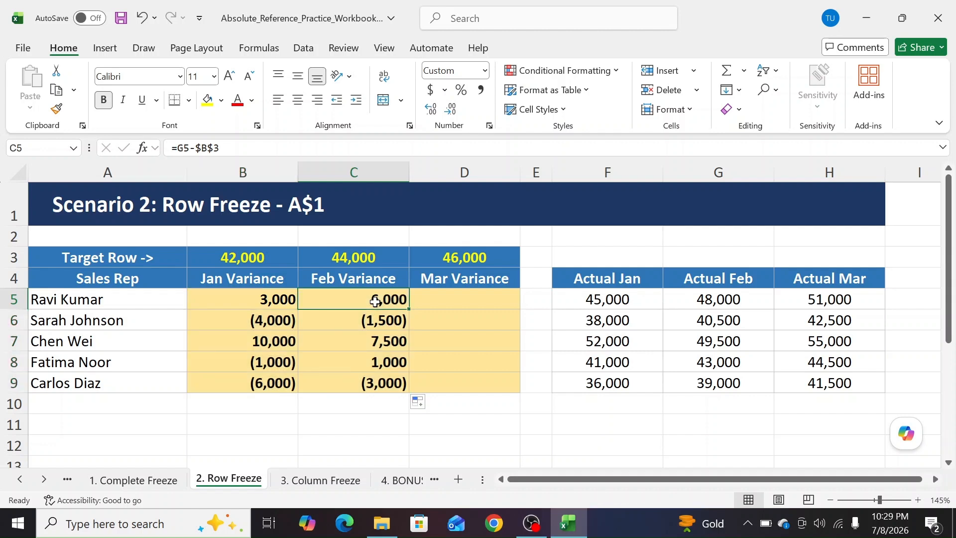
double_click(378, 299)
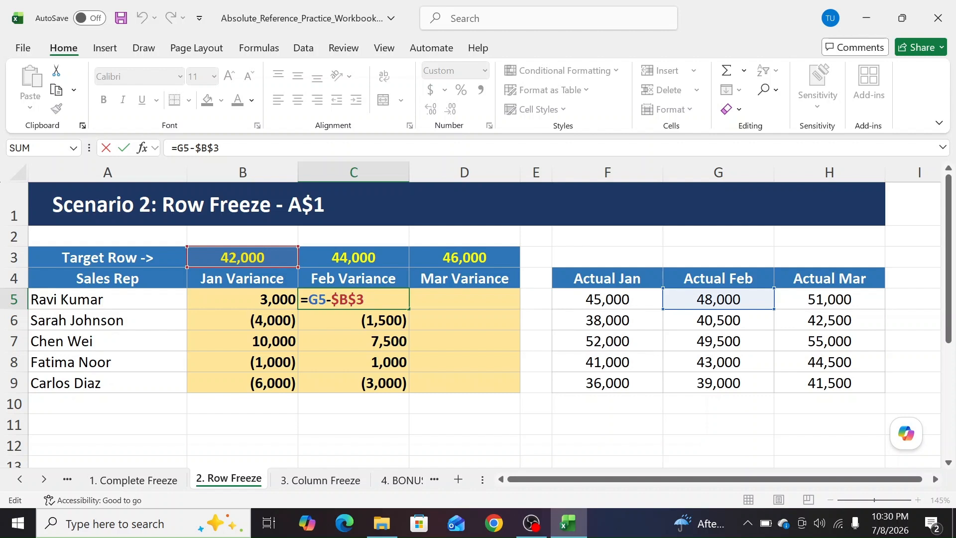
key(ctrl+Return)
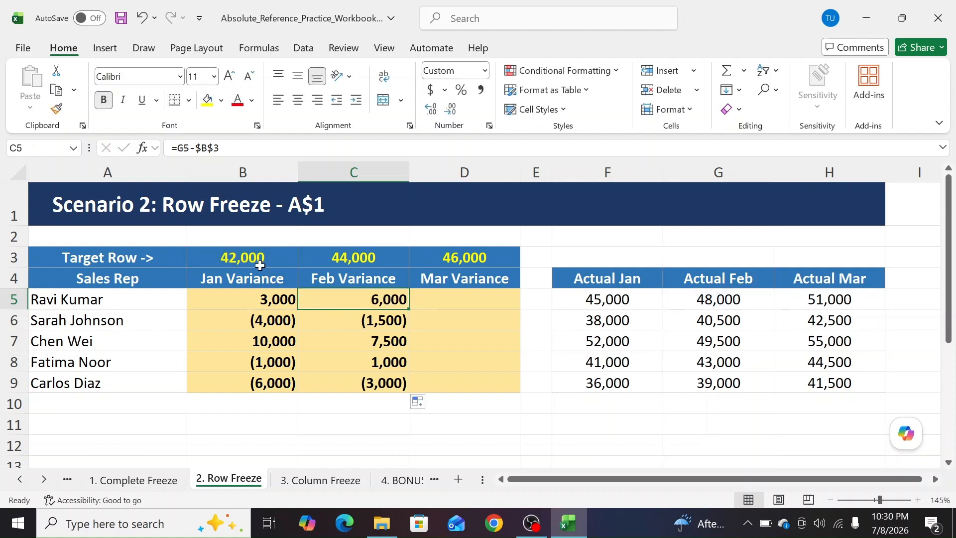
Step: Review the monthly targets in row 3 and freeze only the target's row in B5 so the formula reads =F5-B$3
click(254, 256)
click(15, 257)
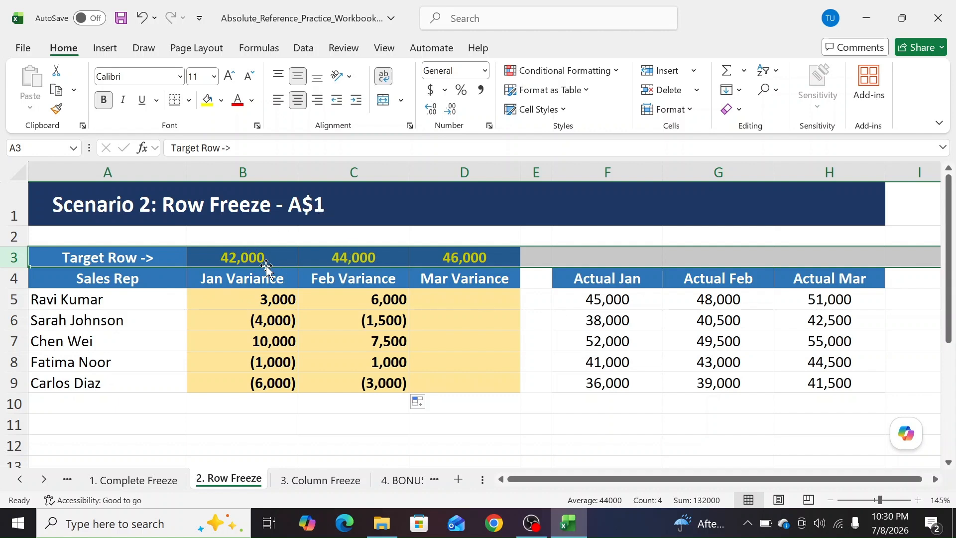
click(450, 256)
click(241, 259)
click(353, 257)
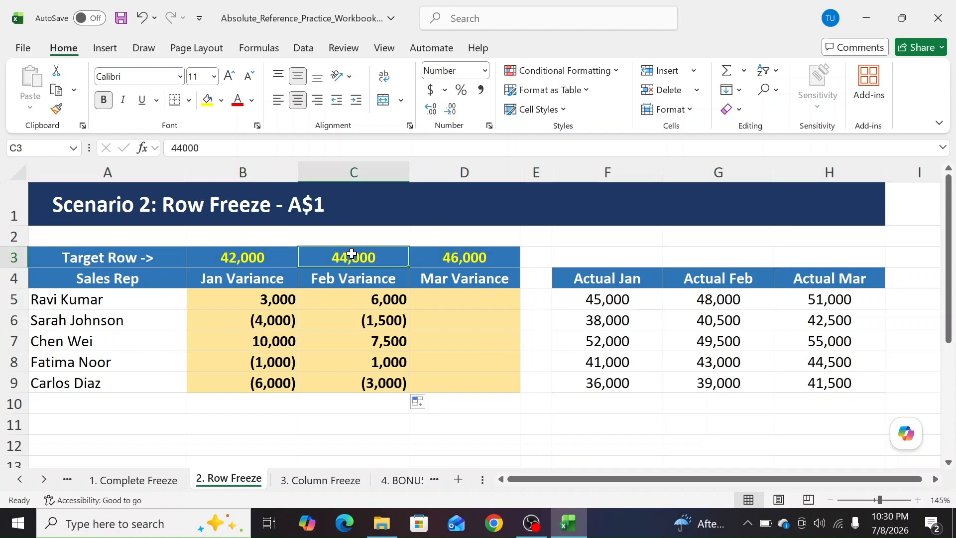
click(461, 257)
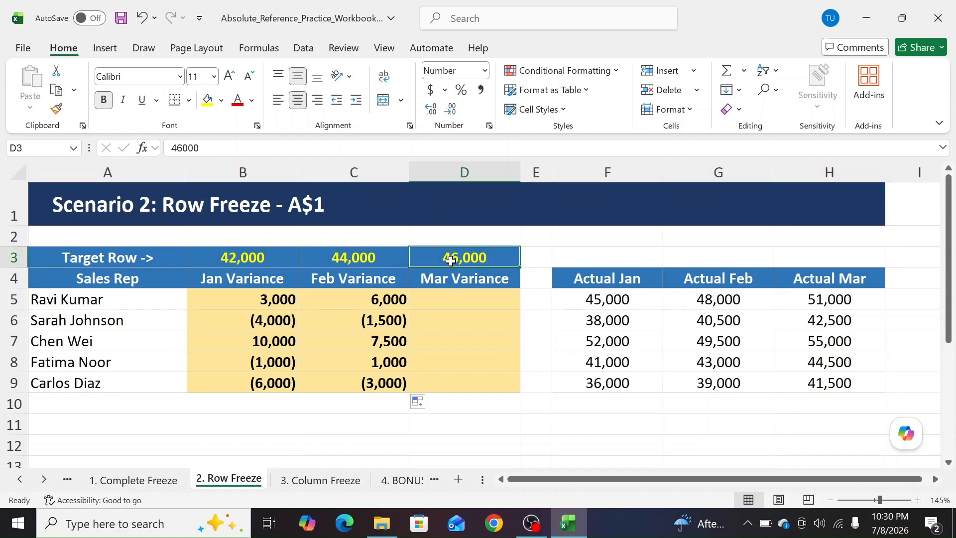
click(249, 295)
text(=F5-$B$3)
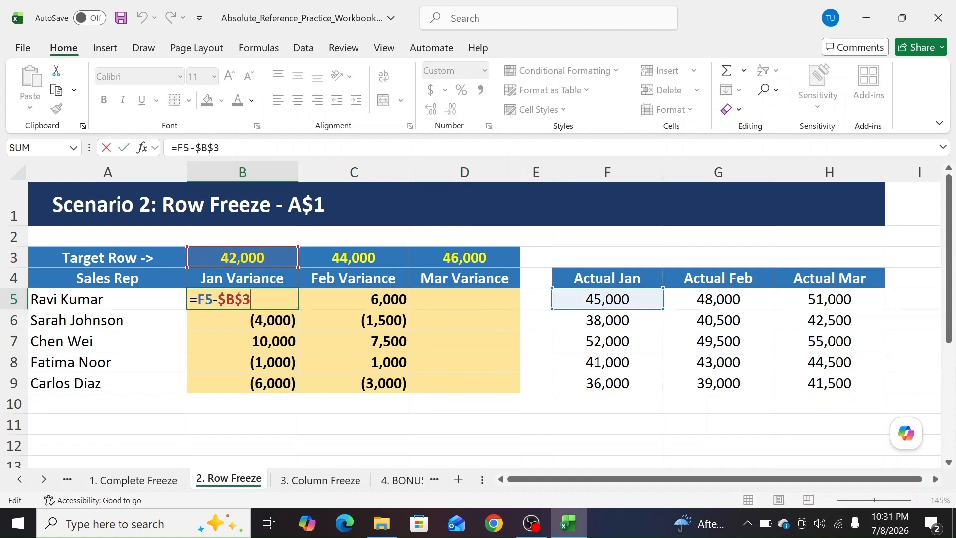
key(BackSpace)
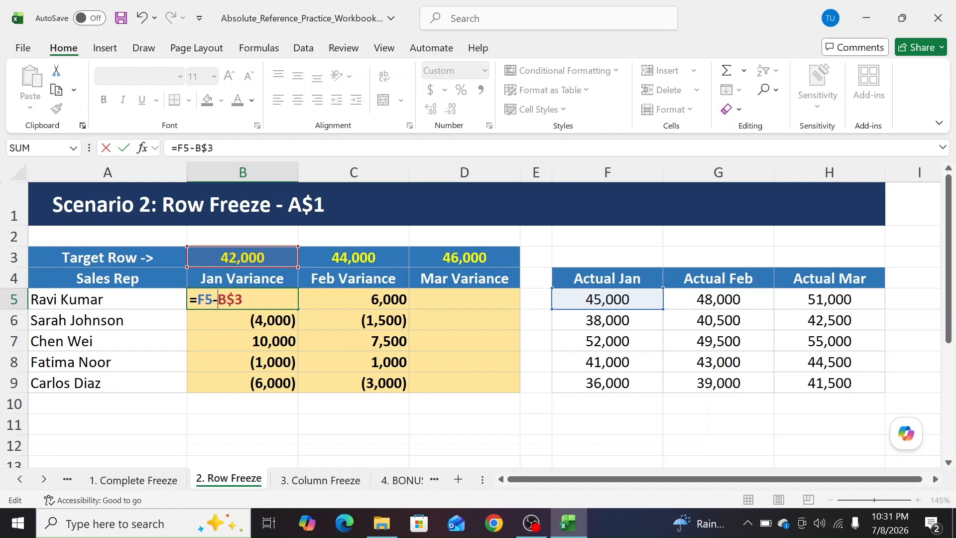
key(Return)
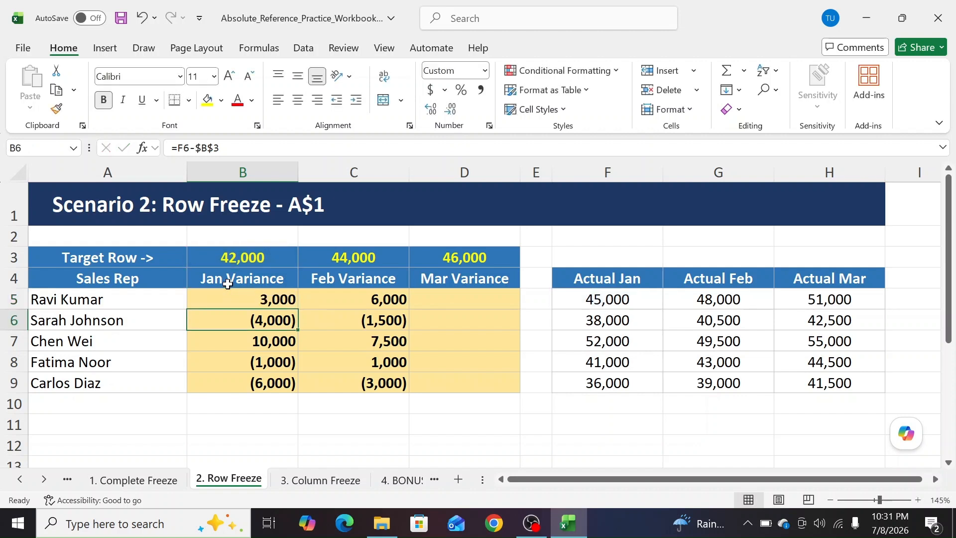
Step: Fill the row-frozen B5 formula across the variance table to D9 and check the references in B5 and B9
click(271, 299)
drag(298, 309, 509, 383)
double_click(277, 305)
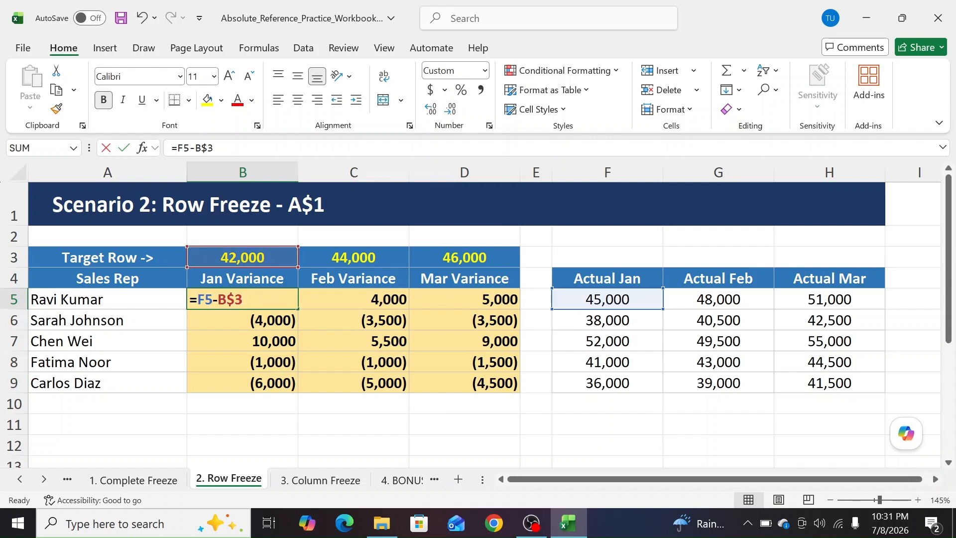
key(Escape)
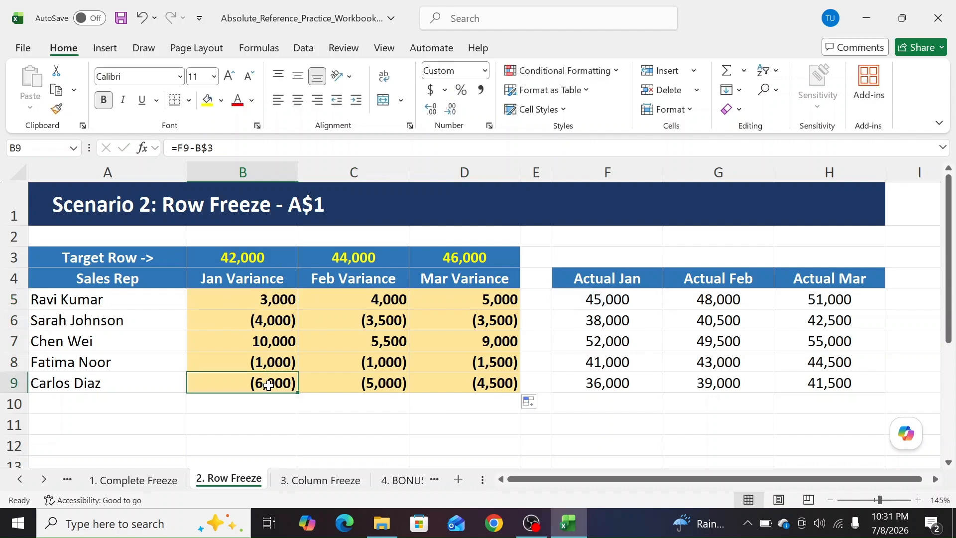
double_click(269, 383)
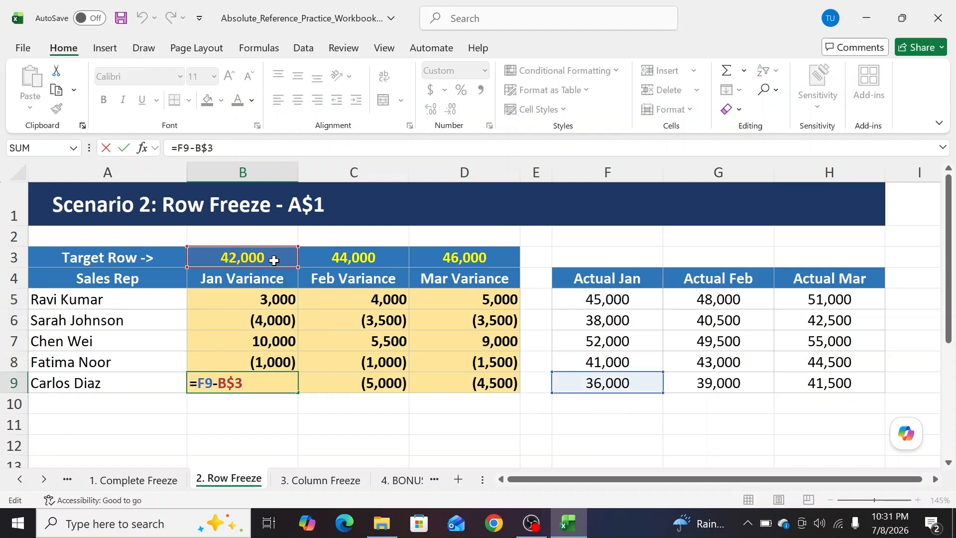
key(Escape)
Step: Check which actual and target cells the variance formulas in C5 and D9 refer to
click(279, 299)
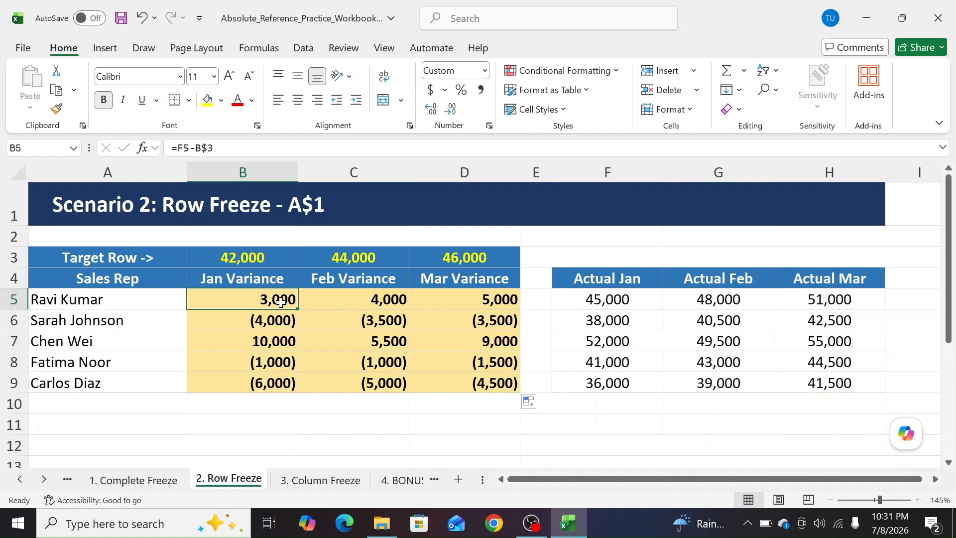
double_click(389, 299)
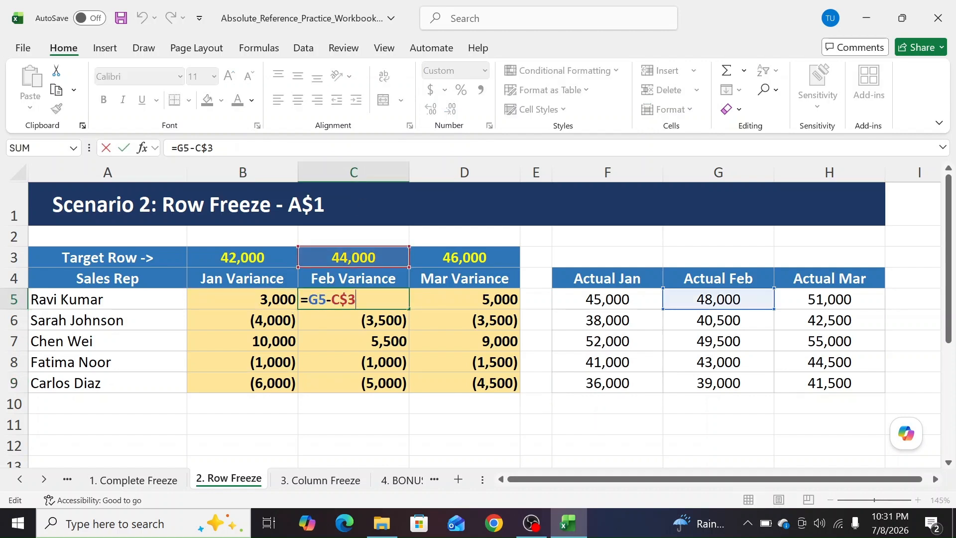
click(468, 379)
key(F2)
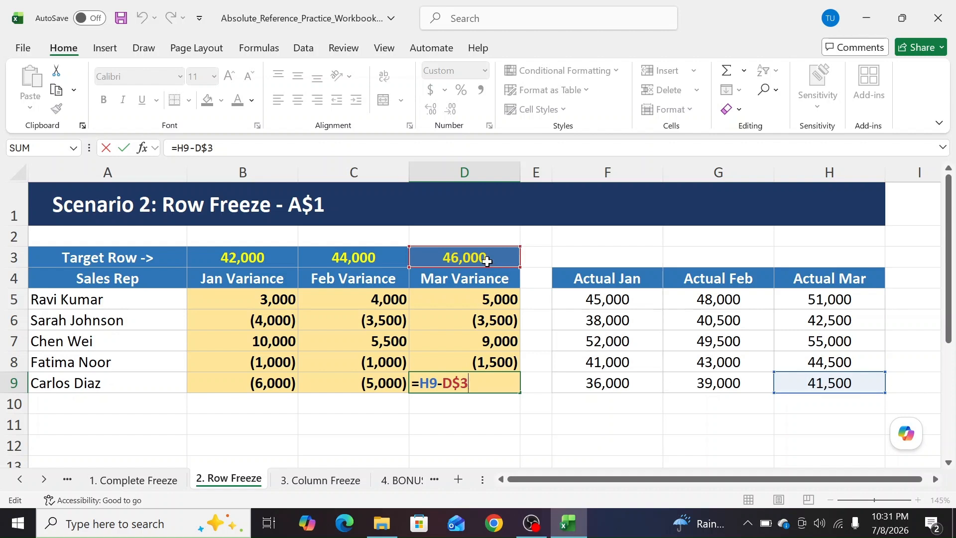
key(ctrl+Return)
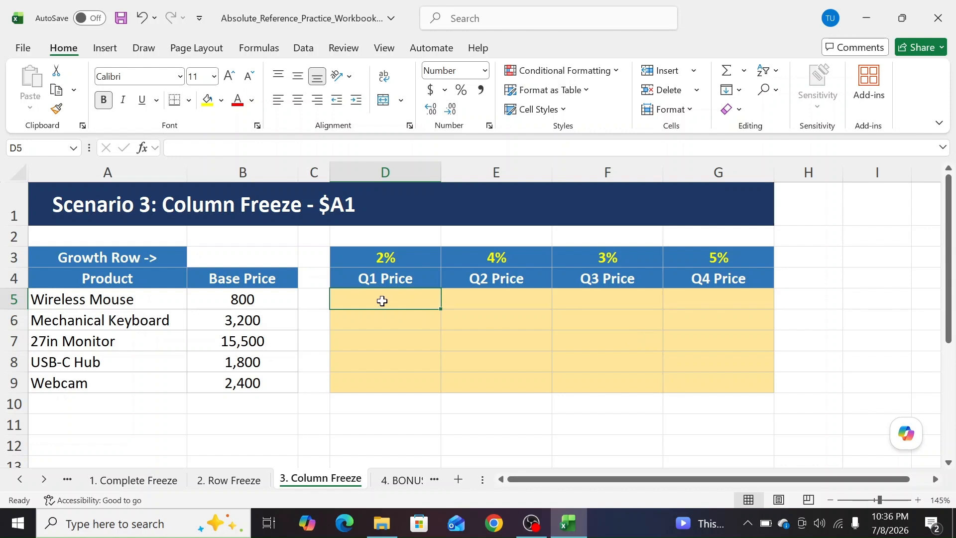
Step: Examine the Base Price column and the empty Q1 and Q2 price cells for the first product on the column-freeze sheet
drag(253, 295, 247, 407)
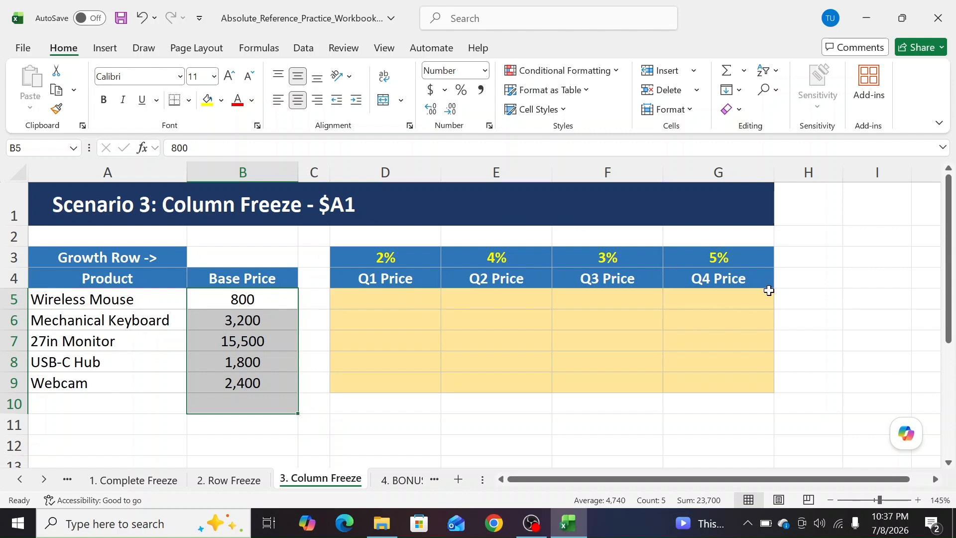
click(384, 295)
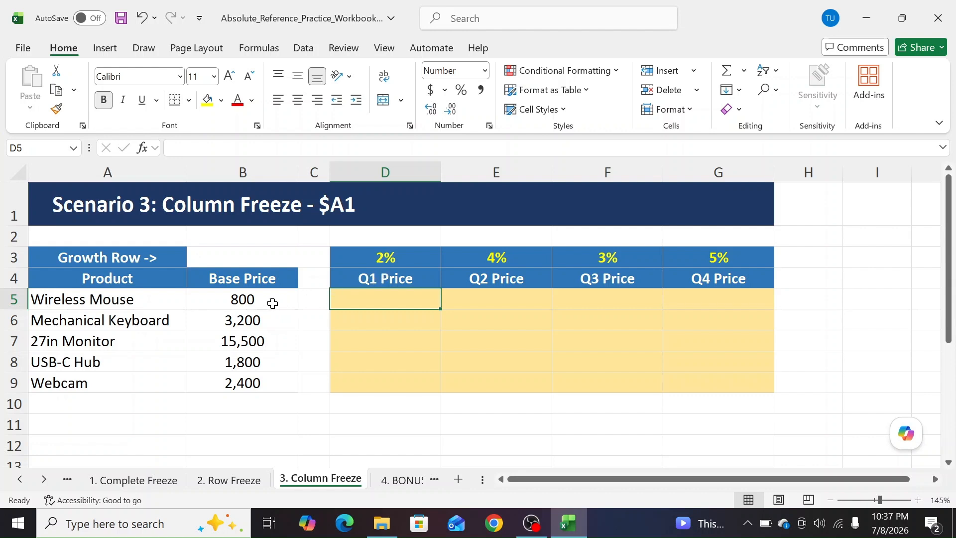
click(270, 303)
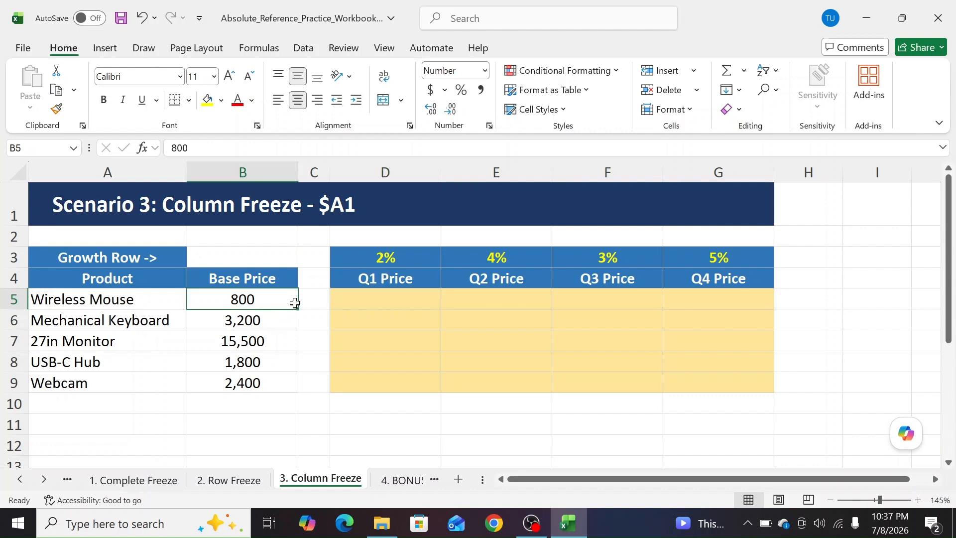
click(513, 297)
click(273, 298)
Step: Enter =B5*(1+D3) in D5 to calculate the Wireless Mouse's Q1 price
click(376, 298)
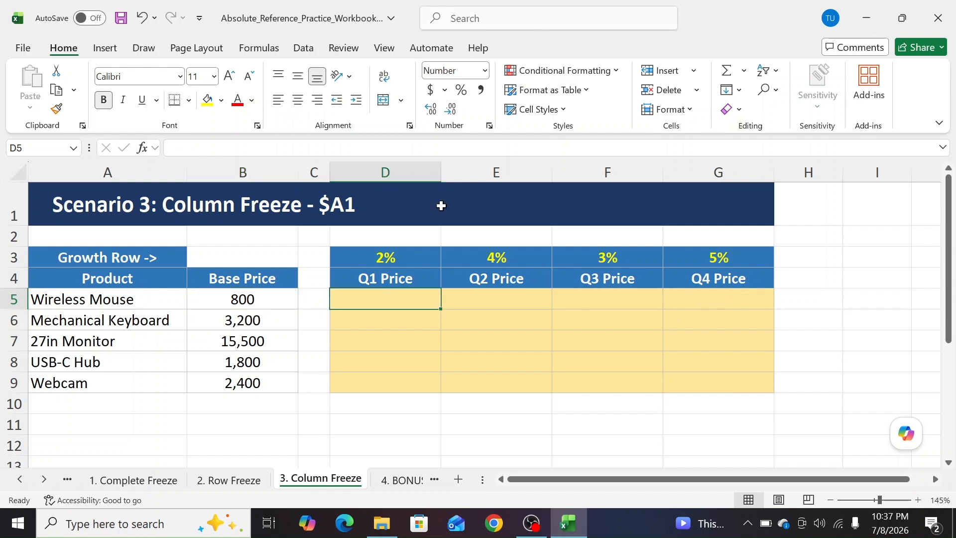
text(=)
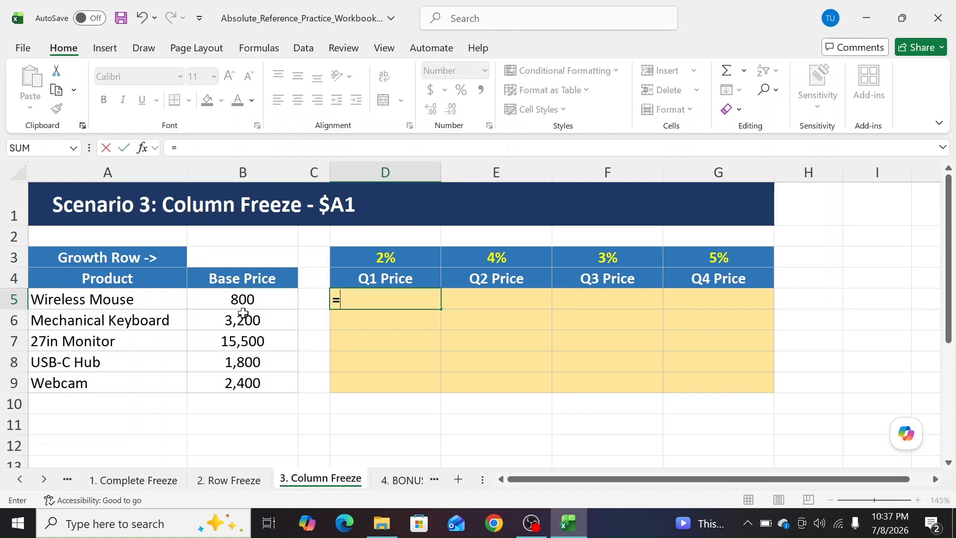
click(254, 300)
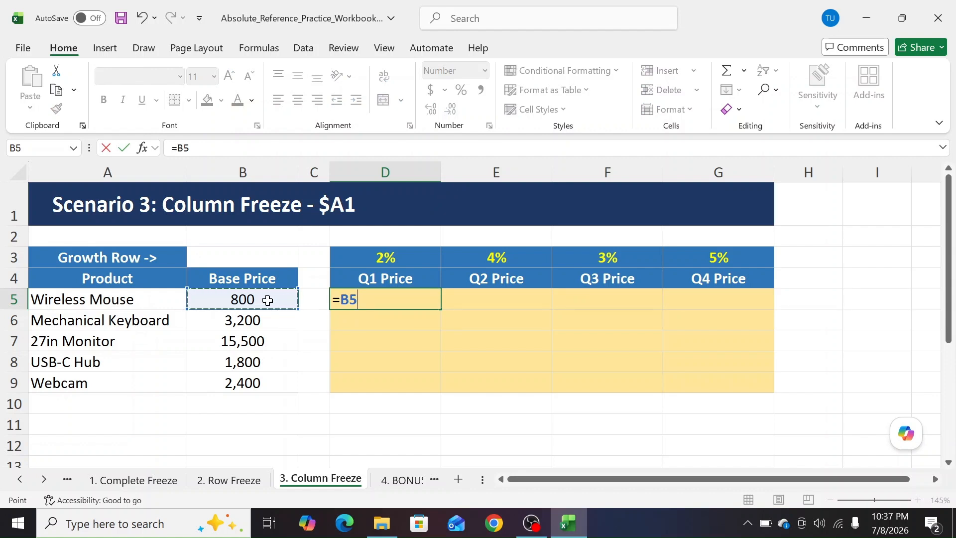
text(*()
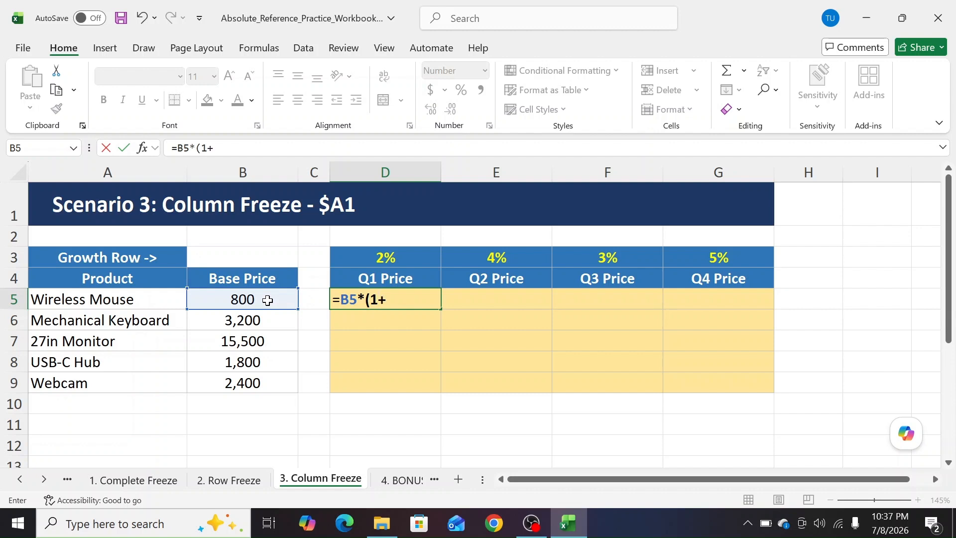
text(1+)
click(418, 258)
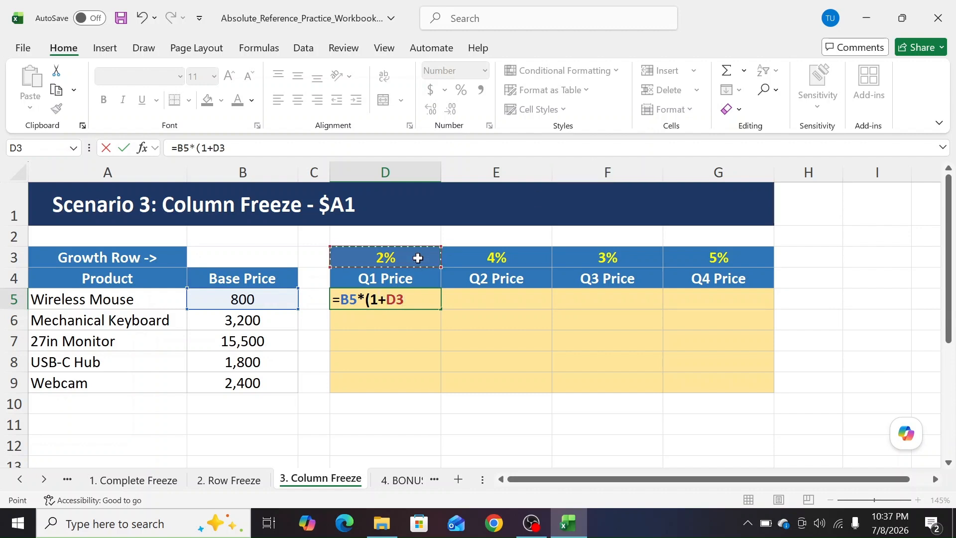
text())
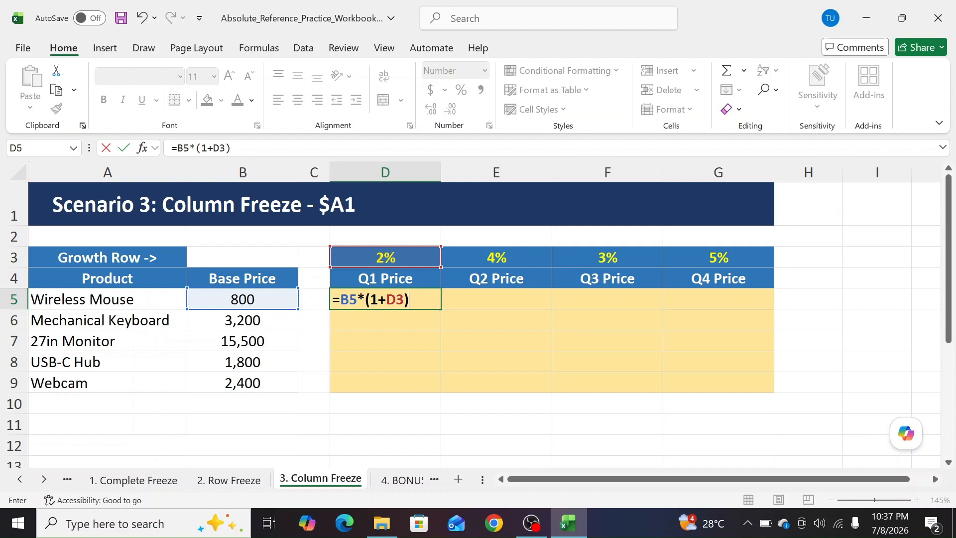
key(Return)
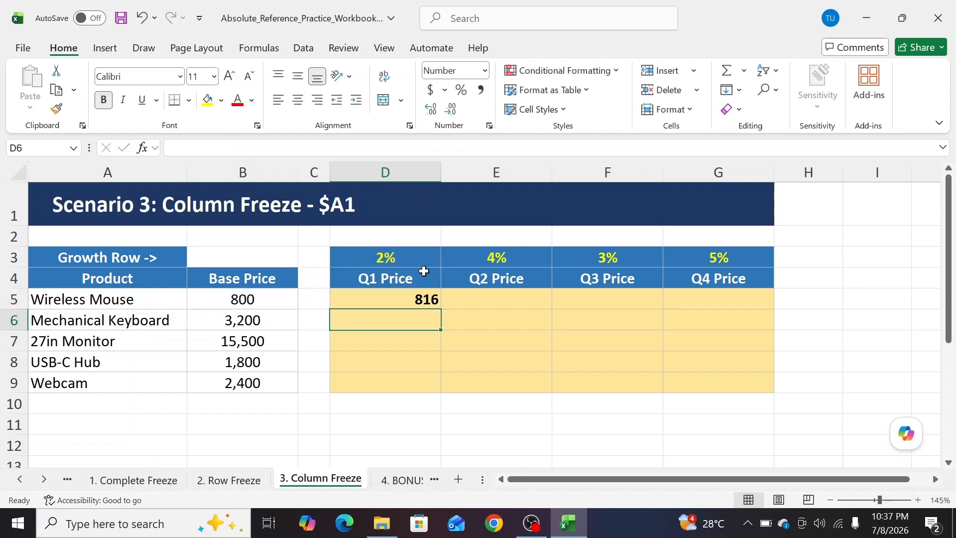
Step: Try filling the Q1 price formula from D5 down to D9, and clear D6:D9 again
click(425, 300)
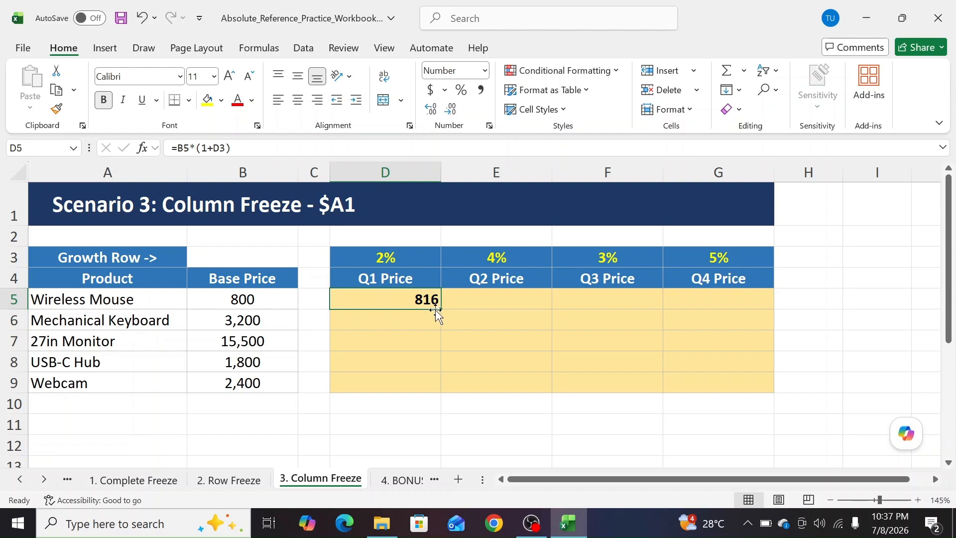
drag(437, 309, 435, 389)
click(393, 321)
drag(393, 322, 390, 382)
key(Delete)
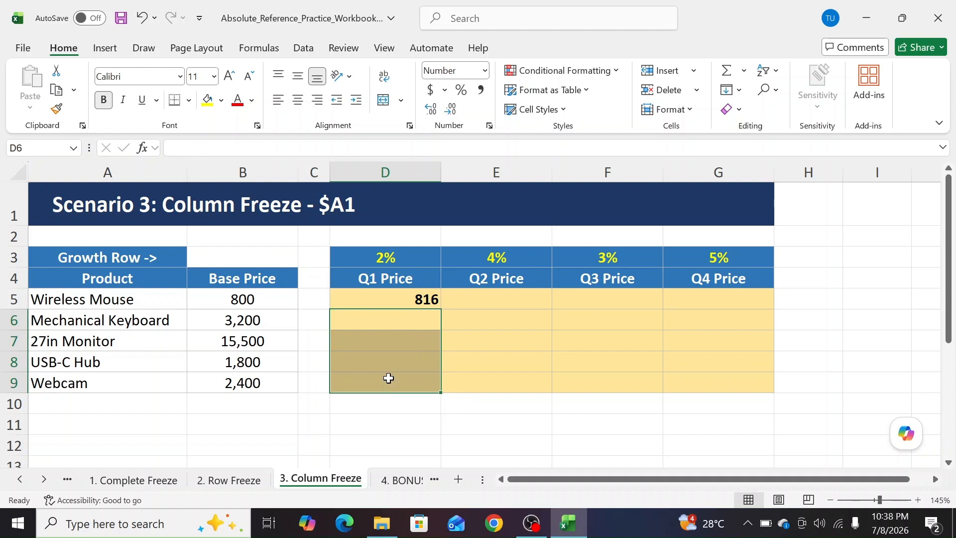
Step: Freeze the row of the growth rate reference in D5 so the formula reads =B5*(1+D$3)
click(393, 256)
double_click(416, 304)
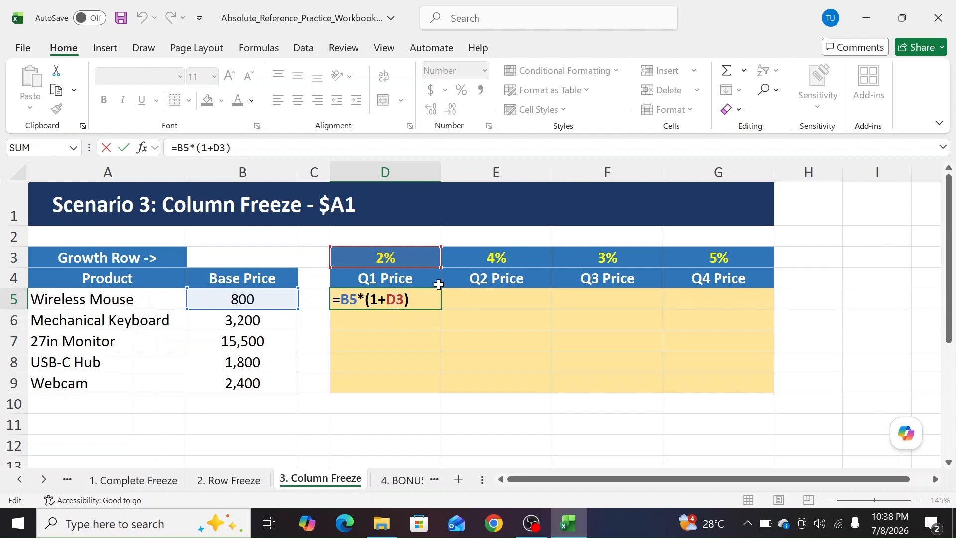
text($)
key(Return)
Step: Fill the Q1 price formula with the frozen growth row down to D9 and check the references in D6
click(432, 300)
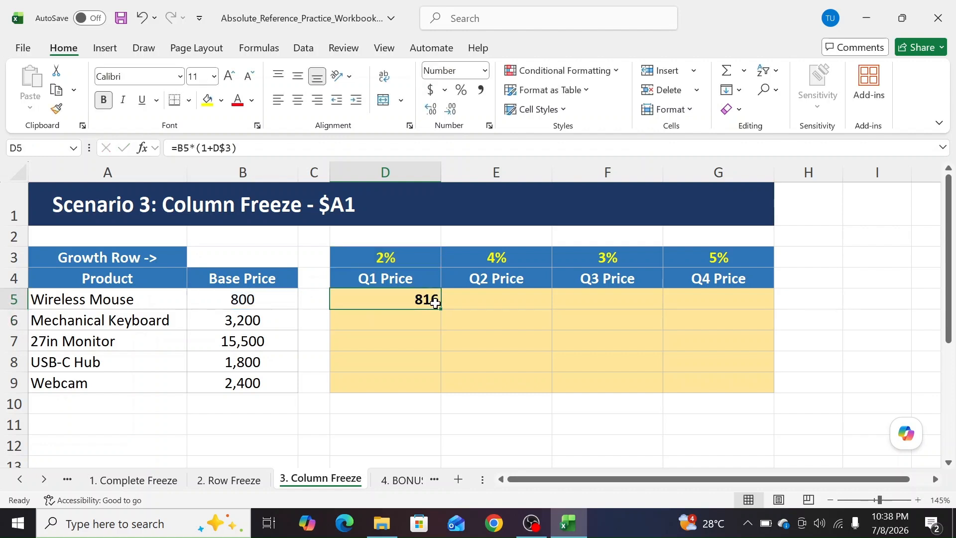
click(438, 314)
click(437, 304)
drag(441, 309, 414, 383)
double_click(351, 323)
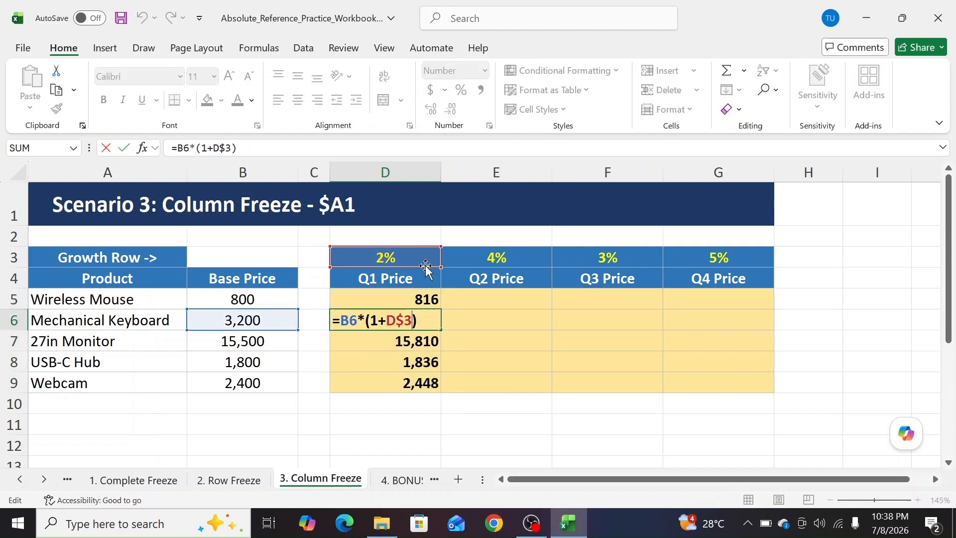
key(Escape)
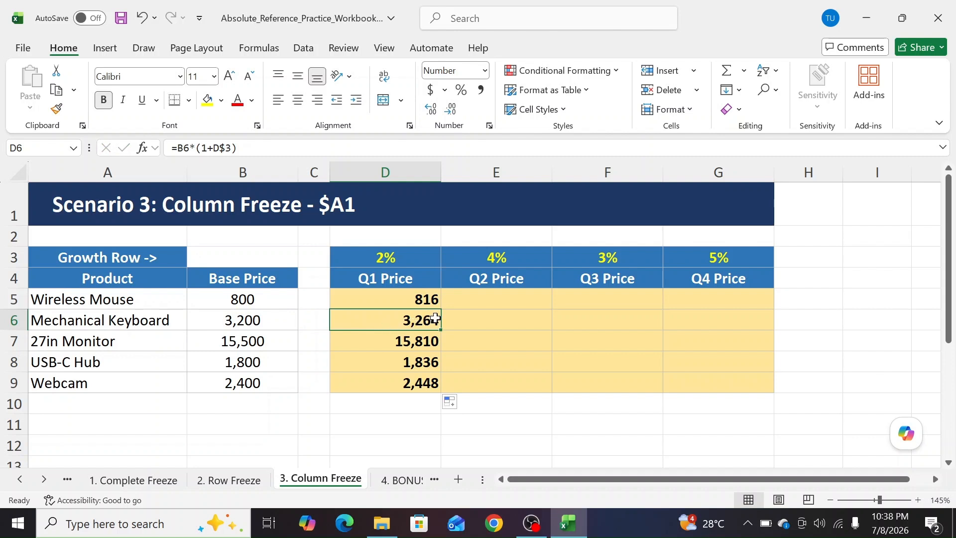
Step: Try filling the price formulas from D5:D9 across to E9 and check the references in E5 and E9
drag(426, 299, 513, 387)
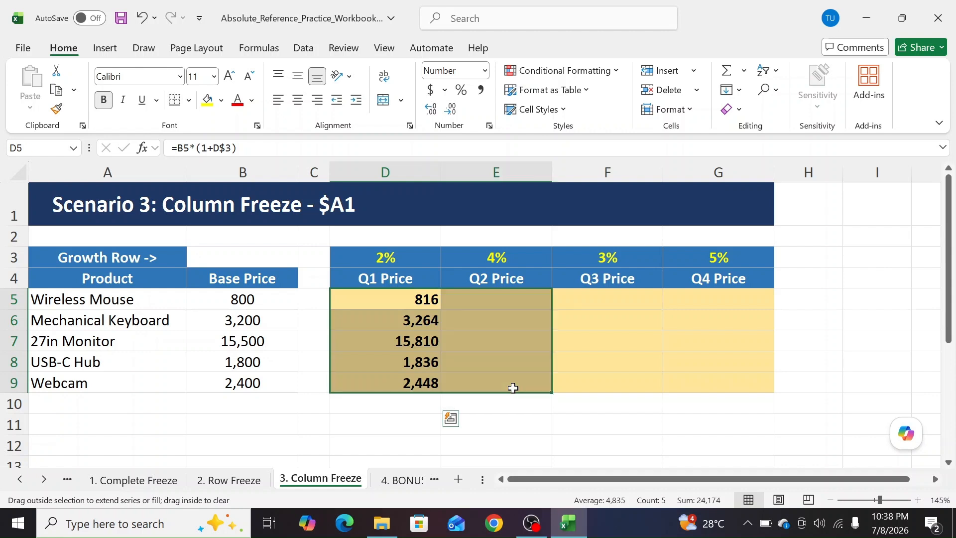
click(503, 298)
double_click(503, 297)
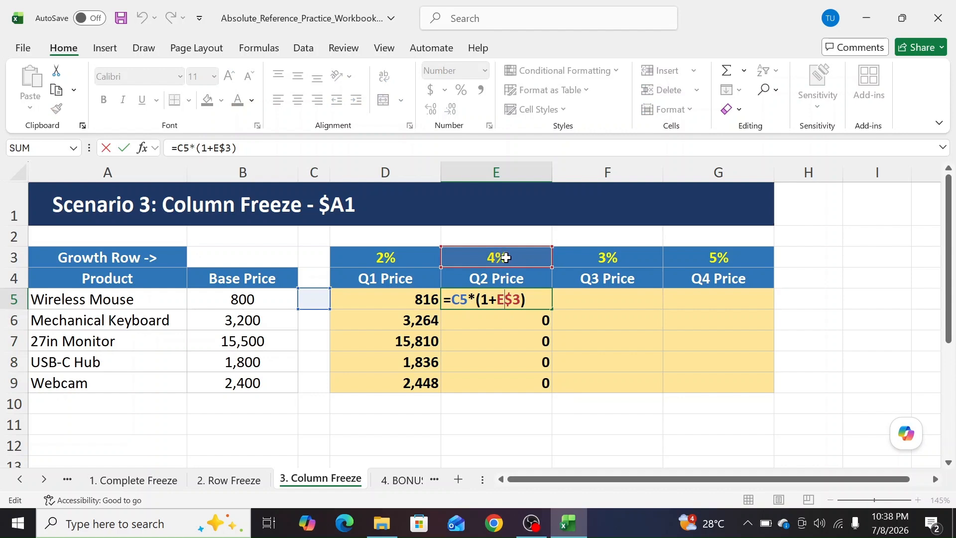
key(Escape)
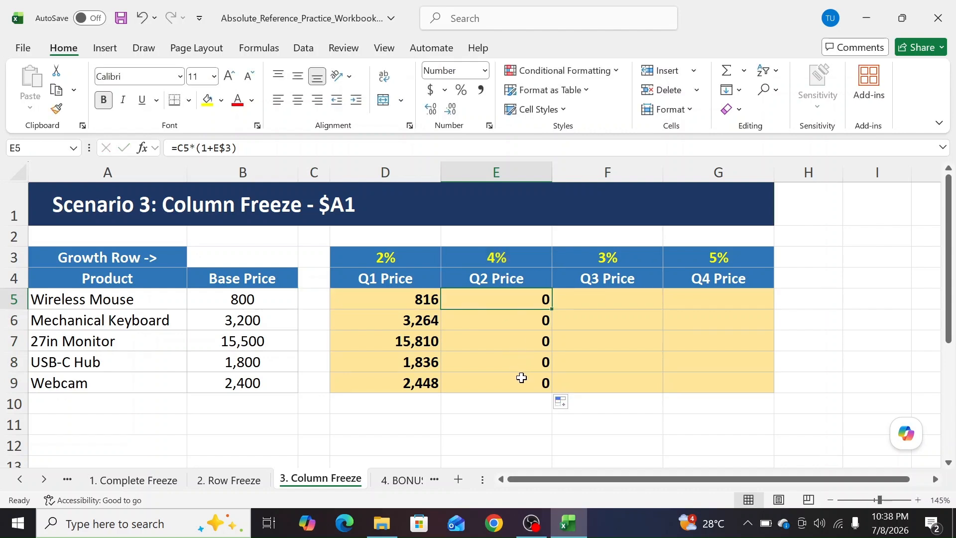
double_click(521, 382)
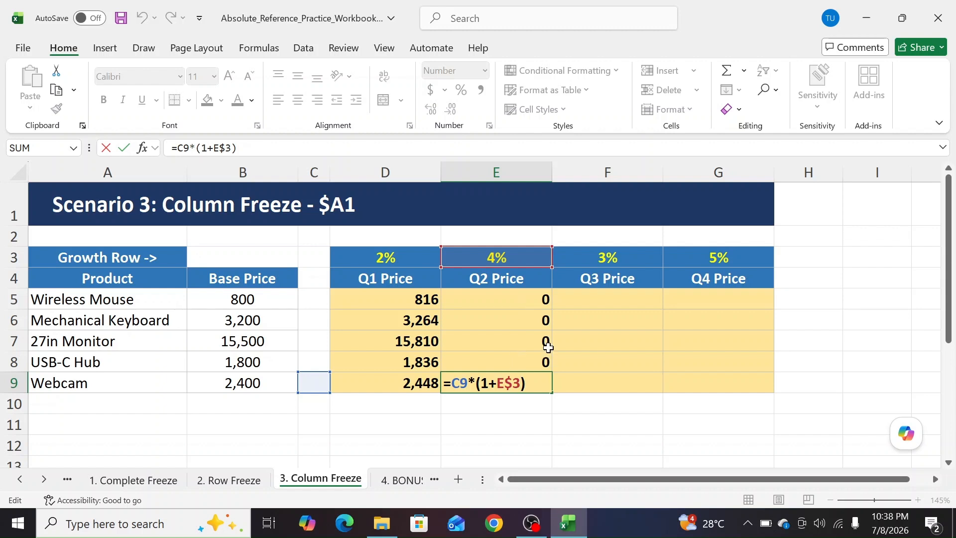
key(Escape)
Step: Try freezing the column of the first reference in E5 so the formula reads =$C5*(1+E$3)
double_click(537, 300)
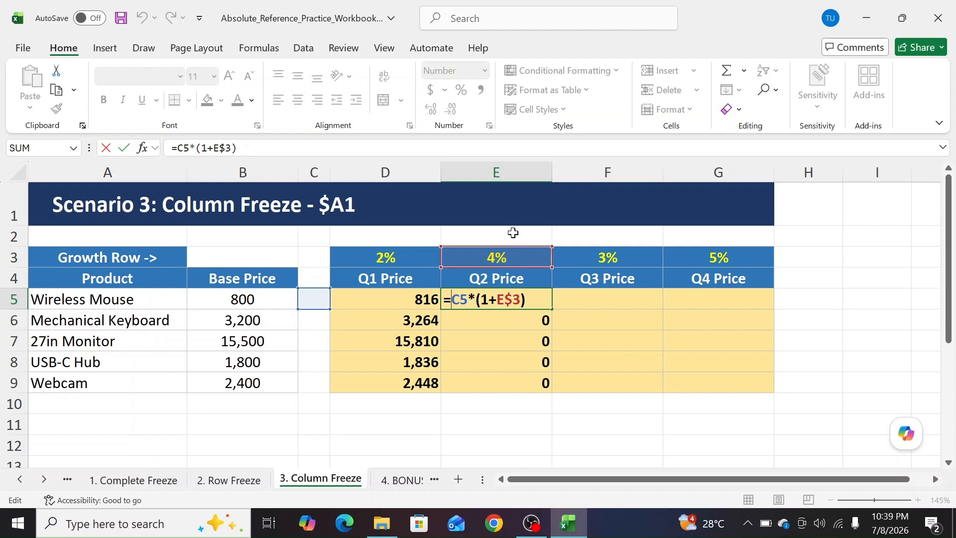
text($)
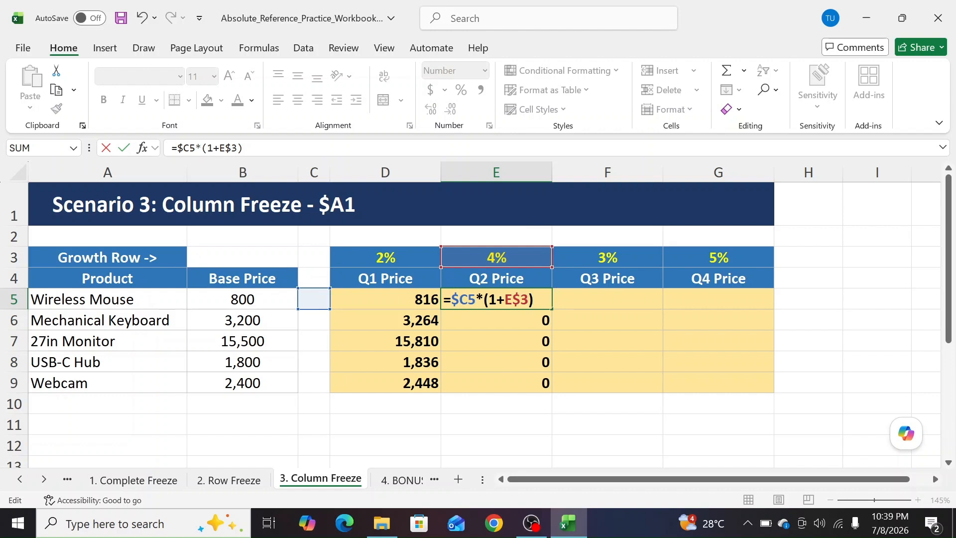
key(Return)
Step: Freeze the column of the base price reference in D5 so the formula reads =$B5*(1+D$3)
click(417, 304)
double_click(417, 299)
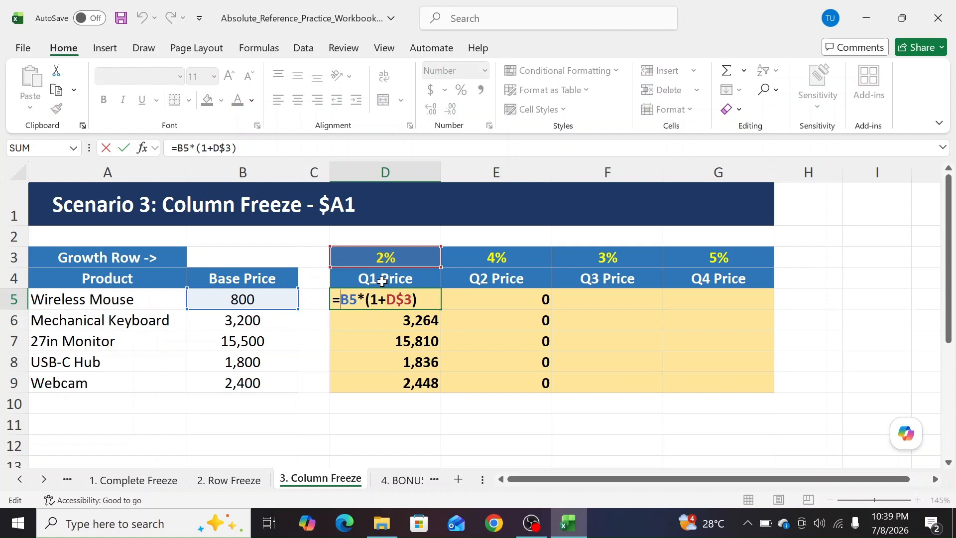
text($)
key(Return)
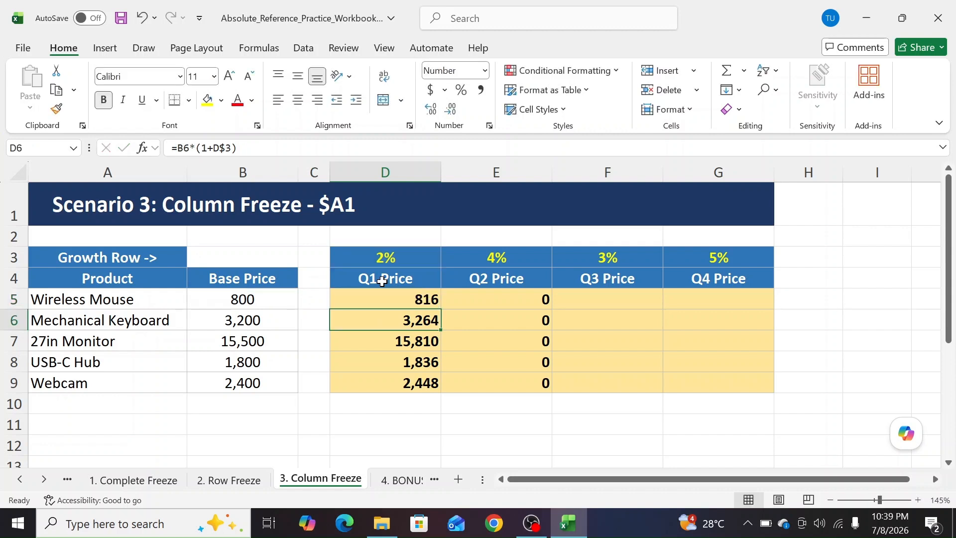
Step: Fill the D5 formula across and down to G9 and check the references in D5 and G9
click(437, 301)
drag(440, 309, 742, 390)
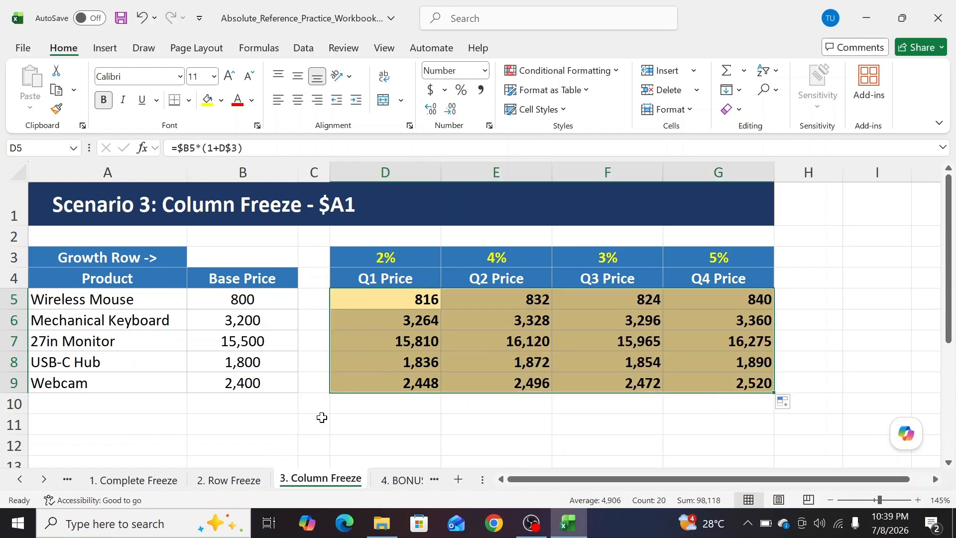
double_click(413, 306)
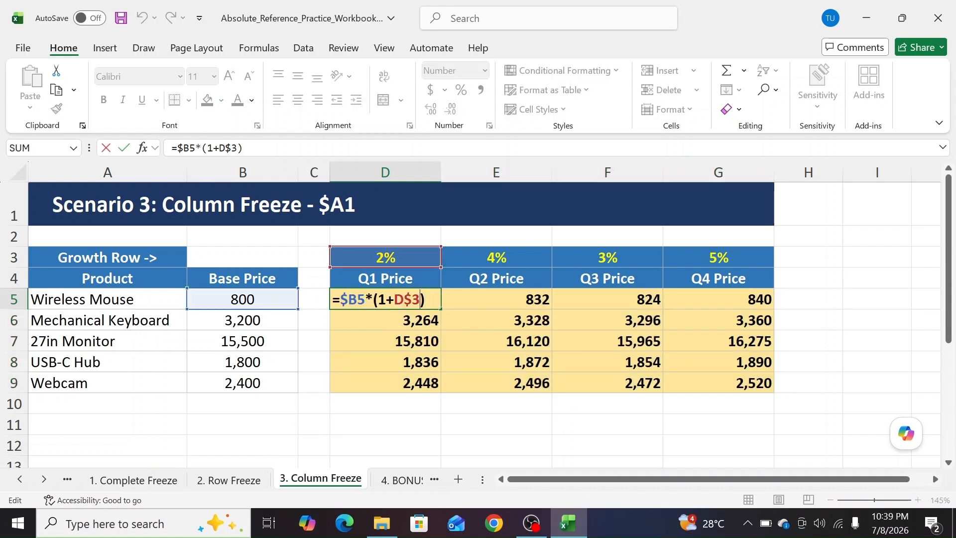
double_click(750, 382)
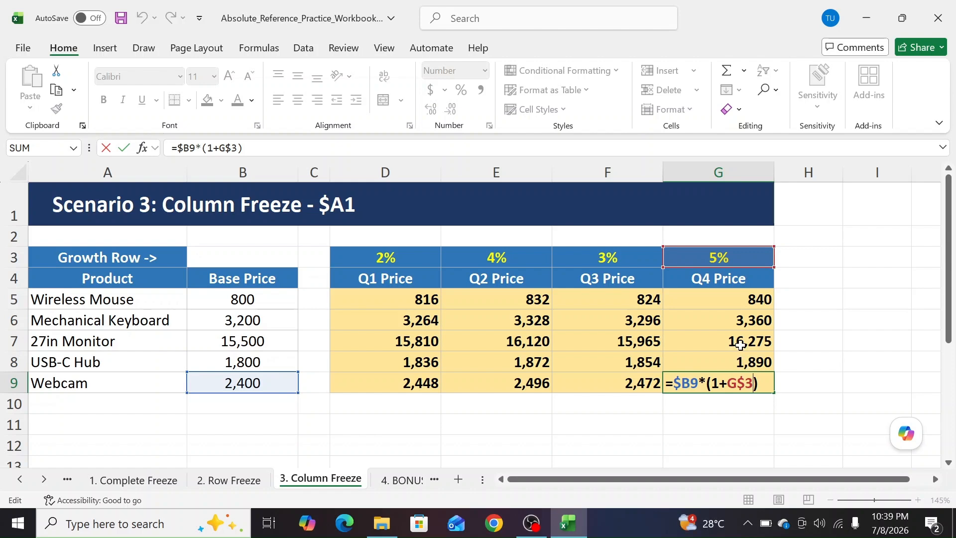
key(ctrl+Return)
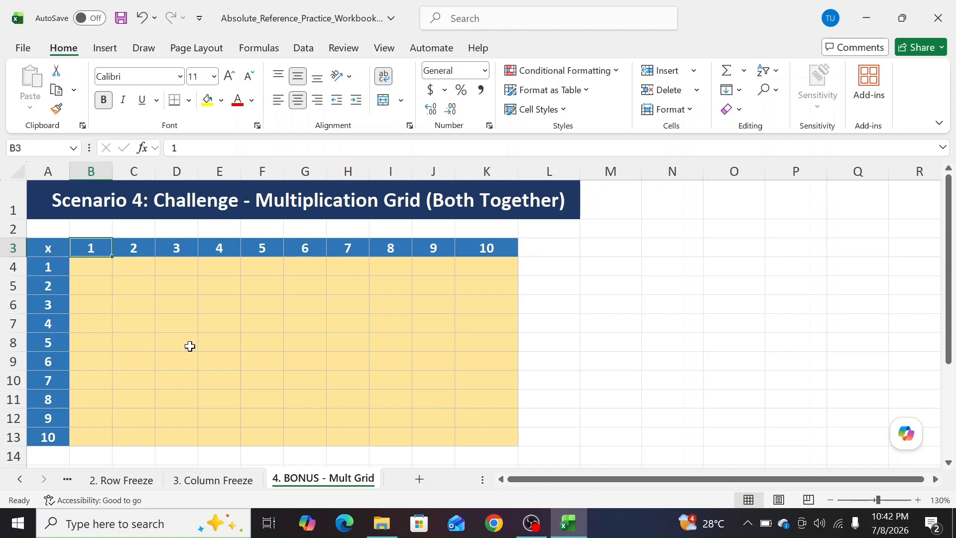
Step: Look over the multiplication grid's header row B3:K3, enter the sample product 30 in G8 and clear it again
click(97, 269)
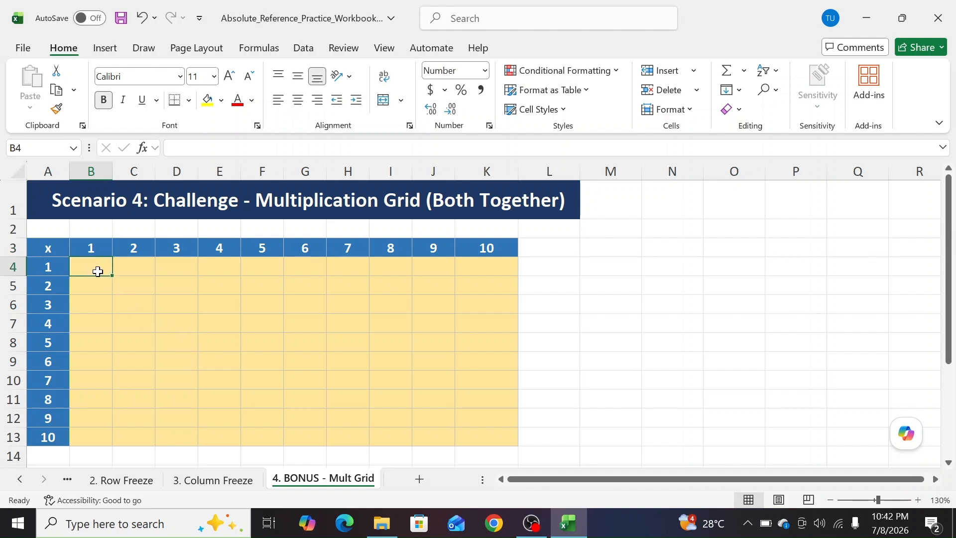
drag(92, 249, 478, 252)
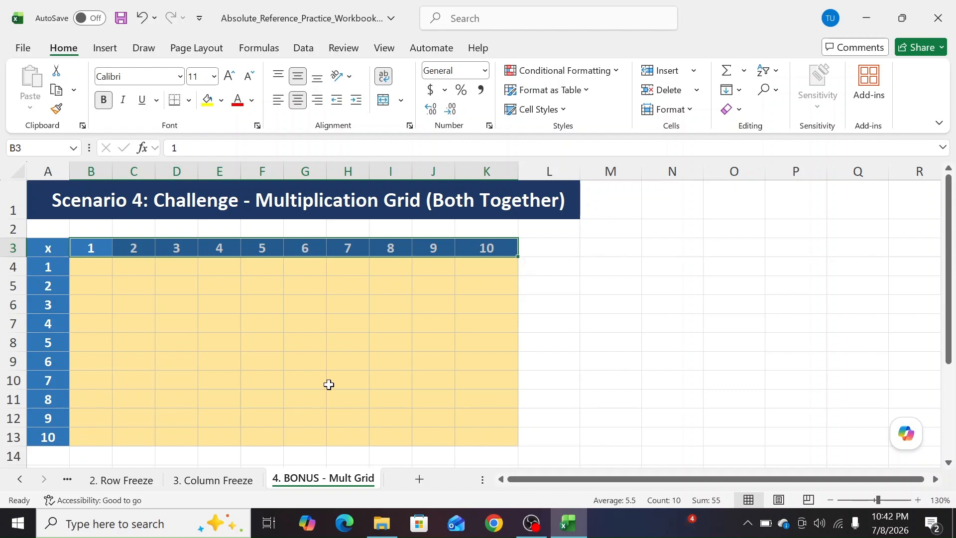
click(250, 374)
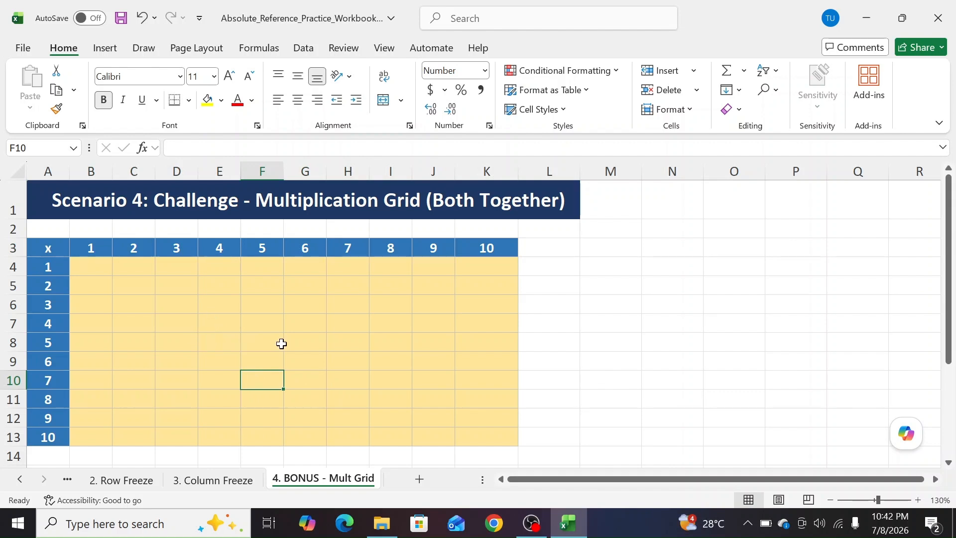
click(306, 344)
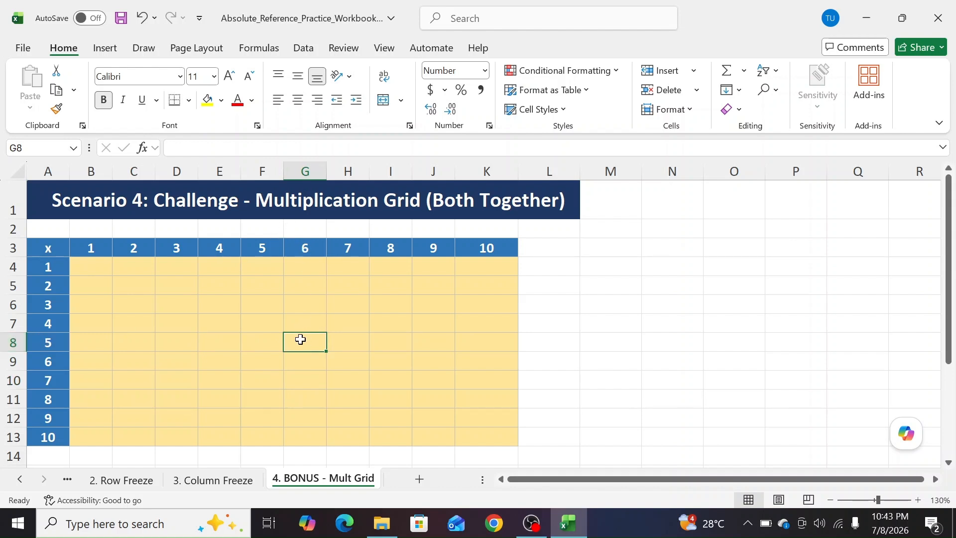
text(30)
key(Return)
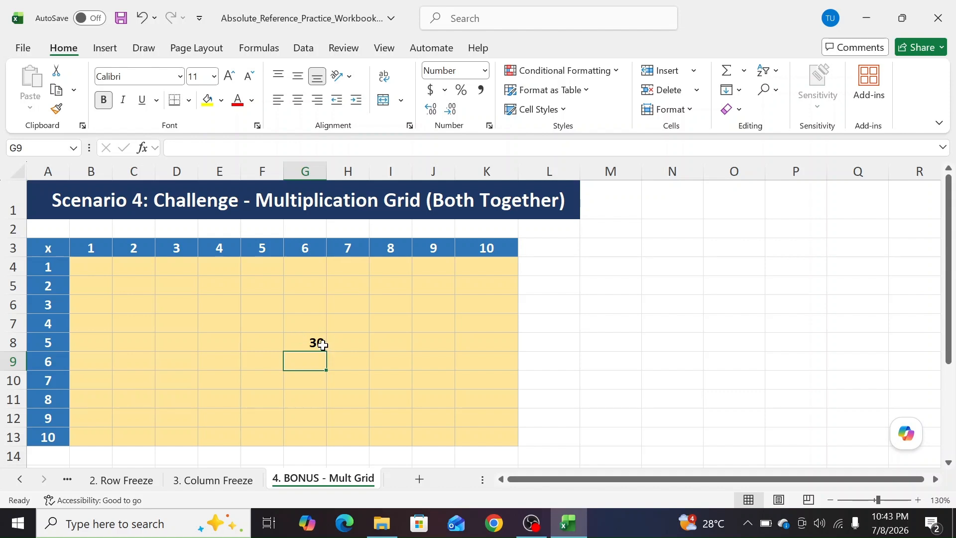
click(315, 339)
key(Delete)
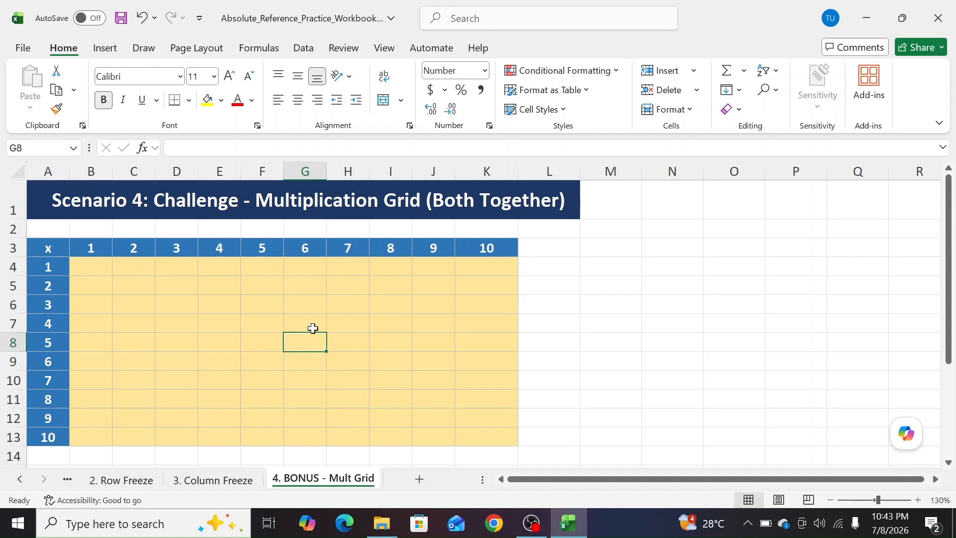
Step: Enter =B3*A4 in B4 to multiply the first column header by the first row header
click(99, 264)
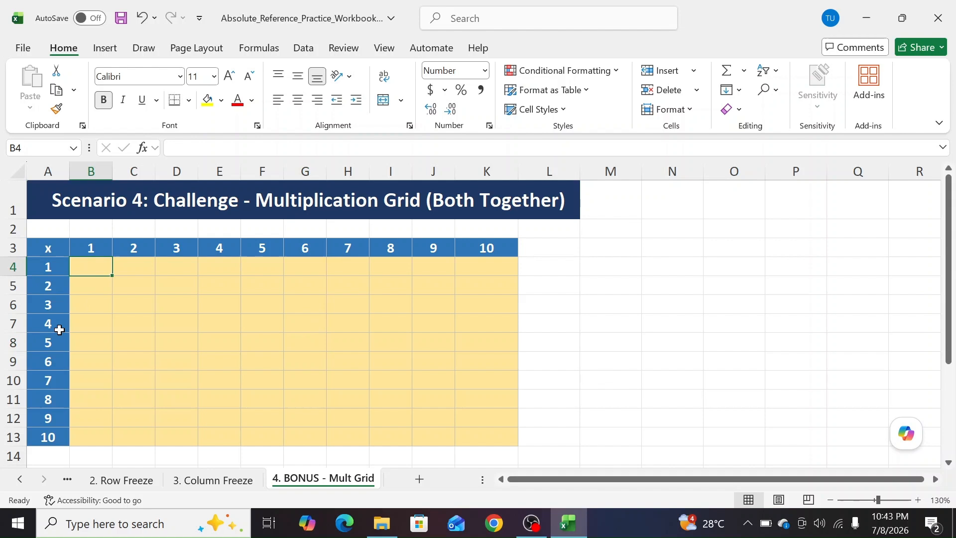
text(=)
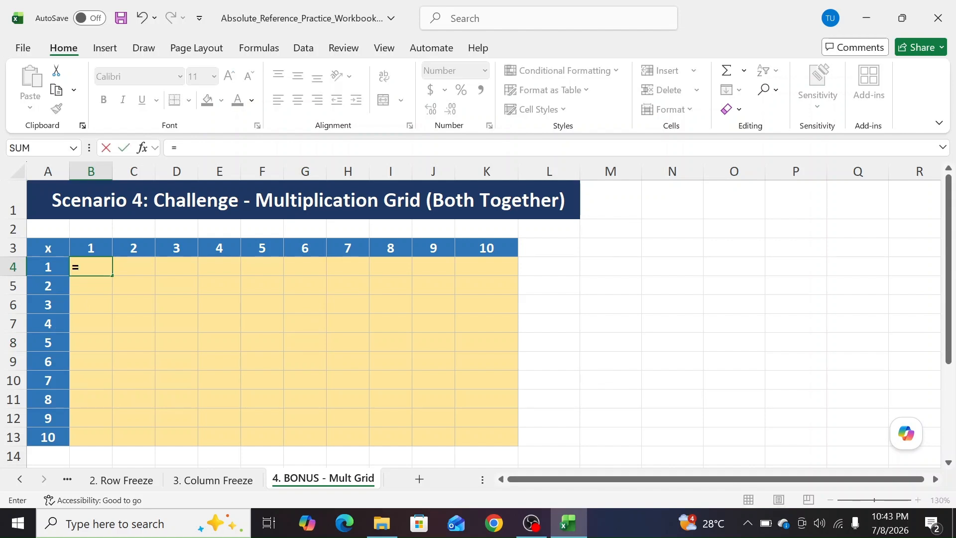
click(92, 243)
text(*)
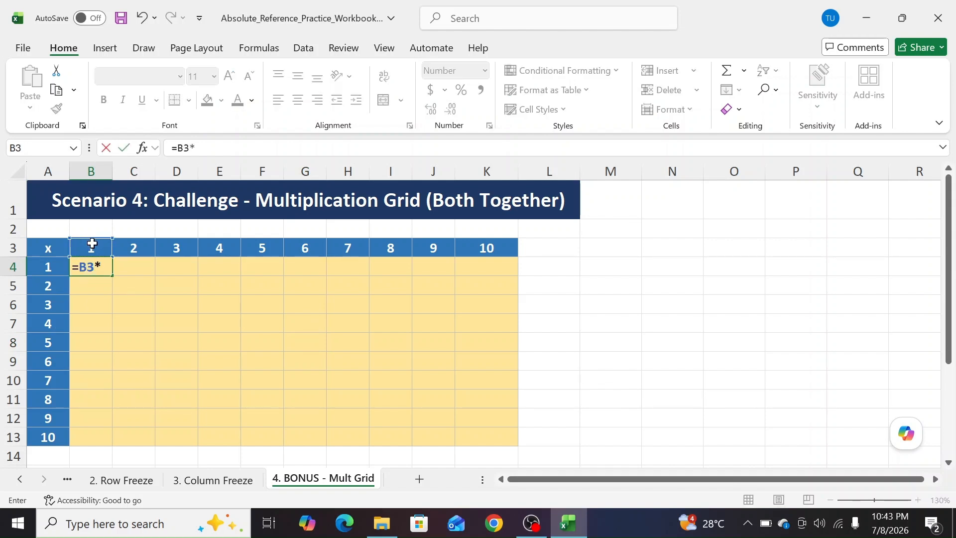
click(46, 267)
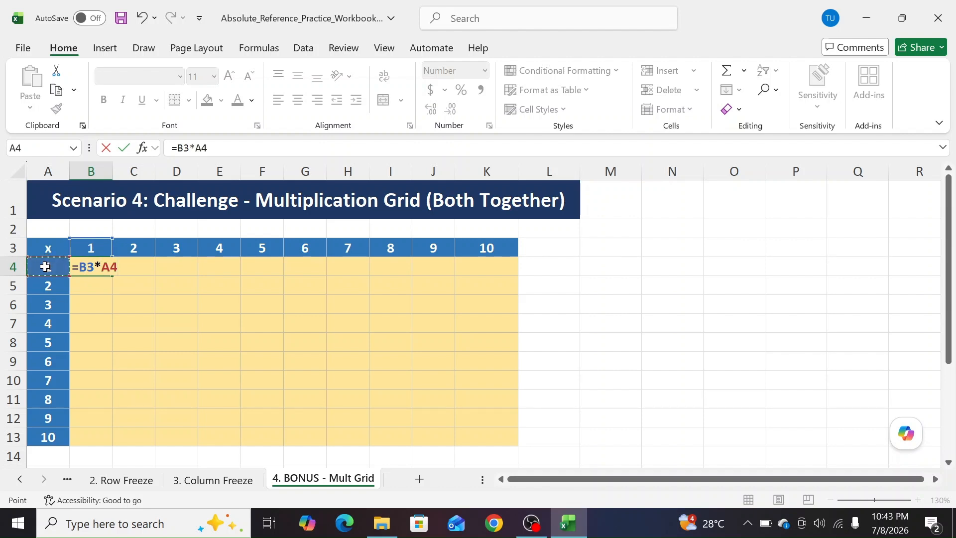
key(ctrl+Return)
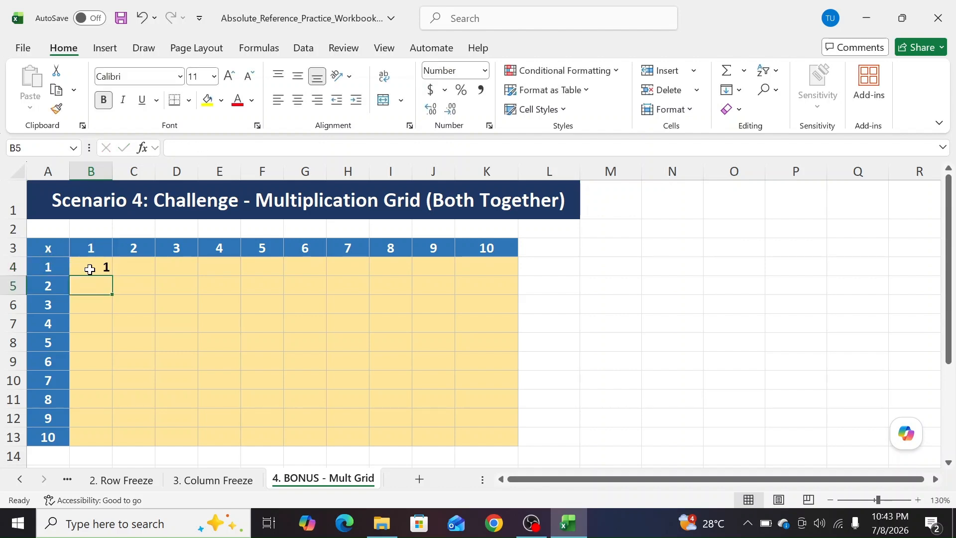
Step: Try filling the B4 formula down to B10 and check the references in B6
drag(108, 274, 105, 386)
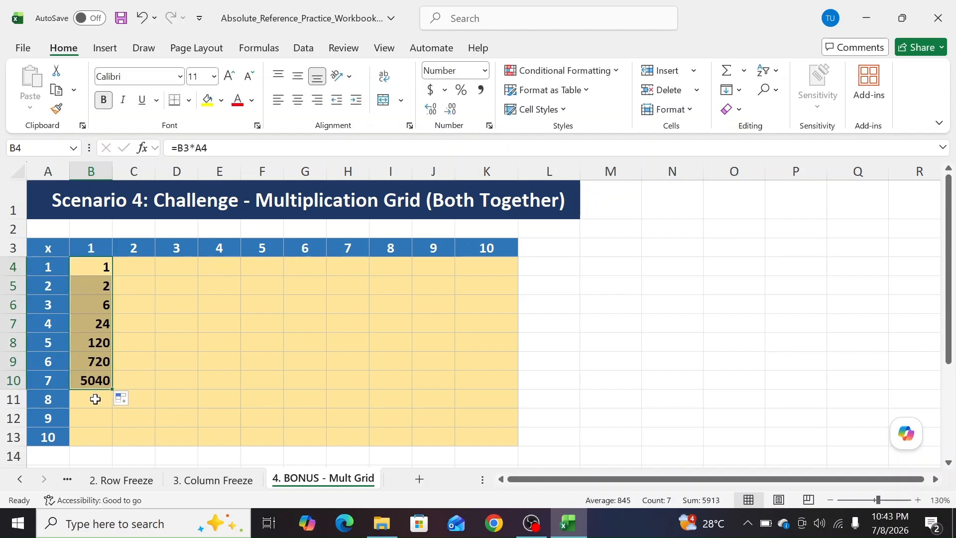
click(100, 268)
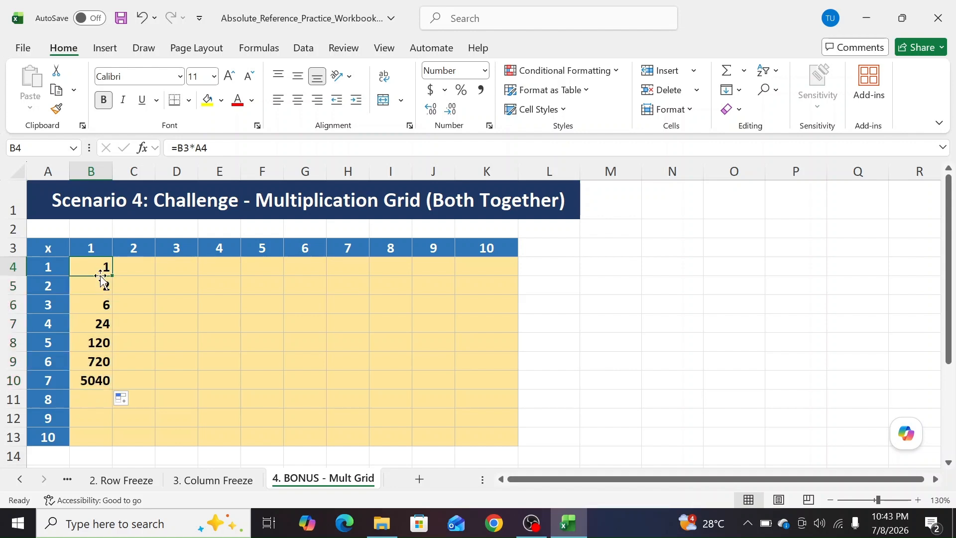
click(98, 305)
double_click(99, 305)
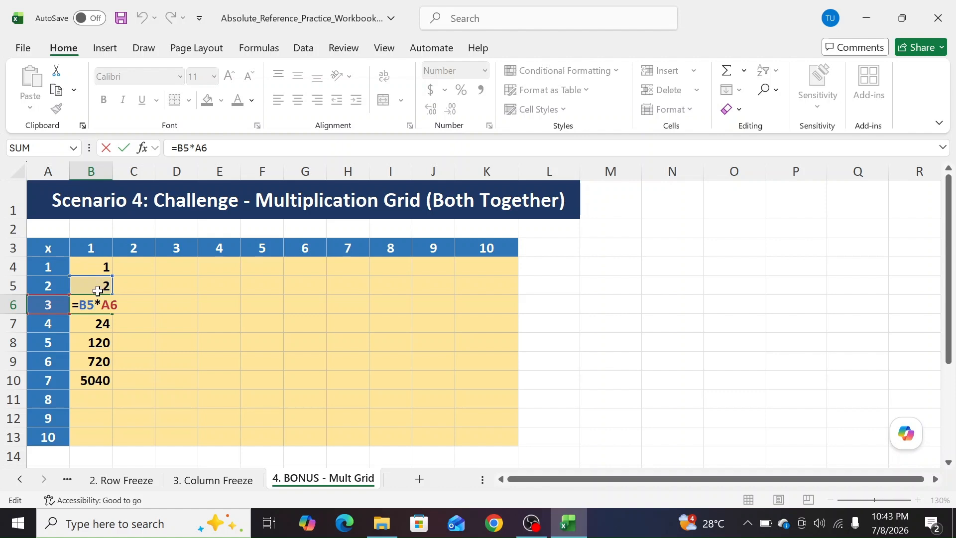
key(Escape)
Step: Freeze the row of the header reference in B4 so it reads =B$3*A4, and fill the formula down to B13
double_click(98, 267)
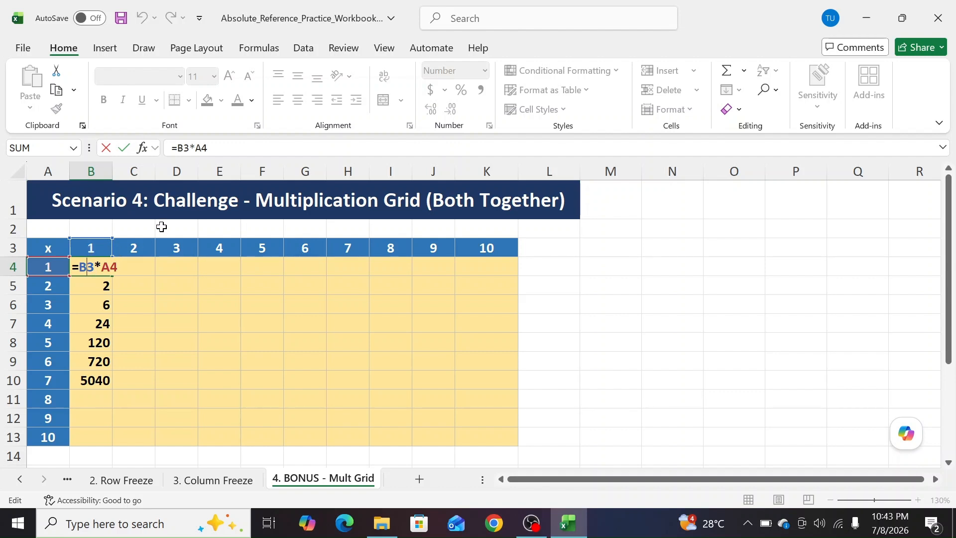
text($)
key(Return)
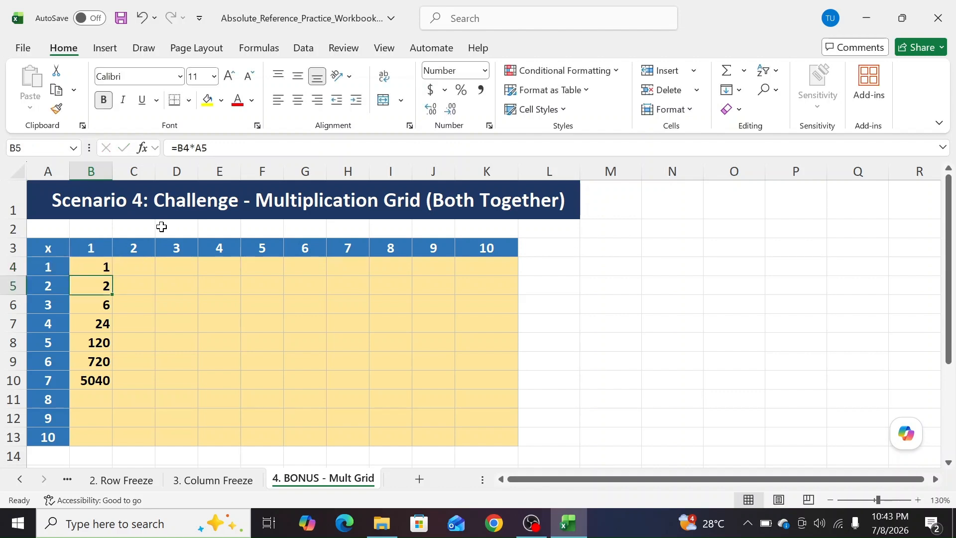
click(95, 269)
drag(113, 276, 116, 442)
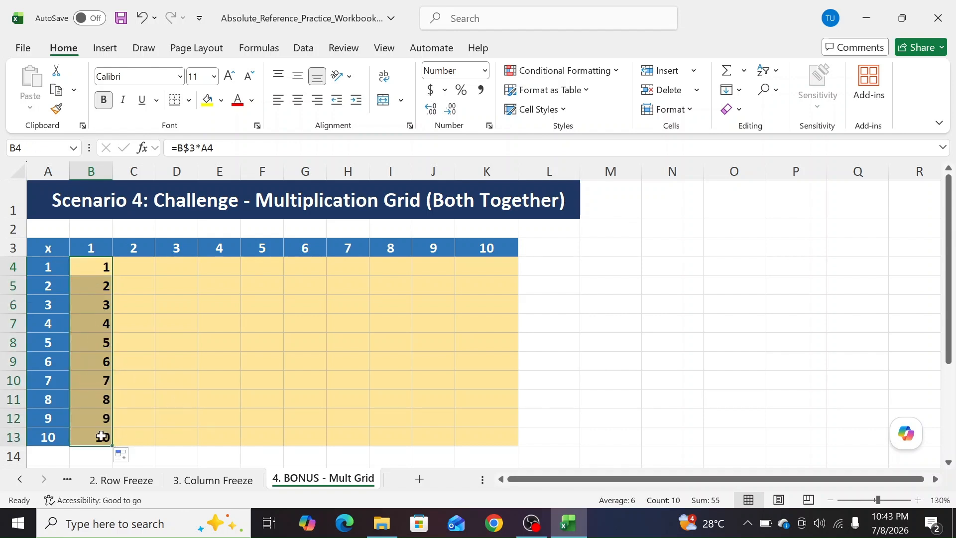
Step: Try filling the row-frozen formulas in B4:B13 across to column K and check the references in K13
click(94, 269)
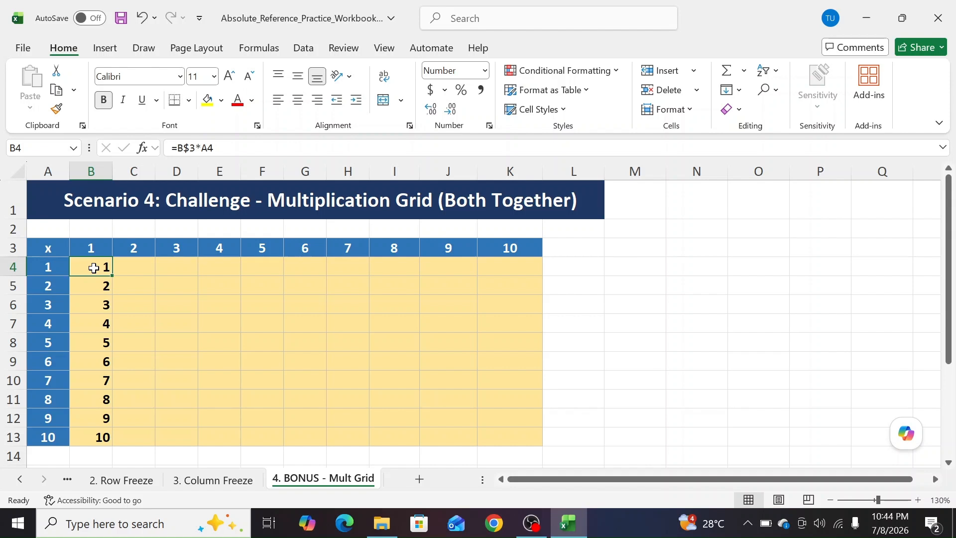
drag(94, 269, 520, 449)
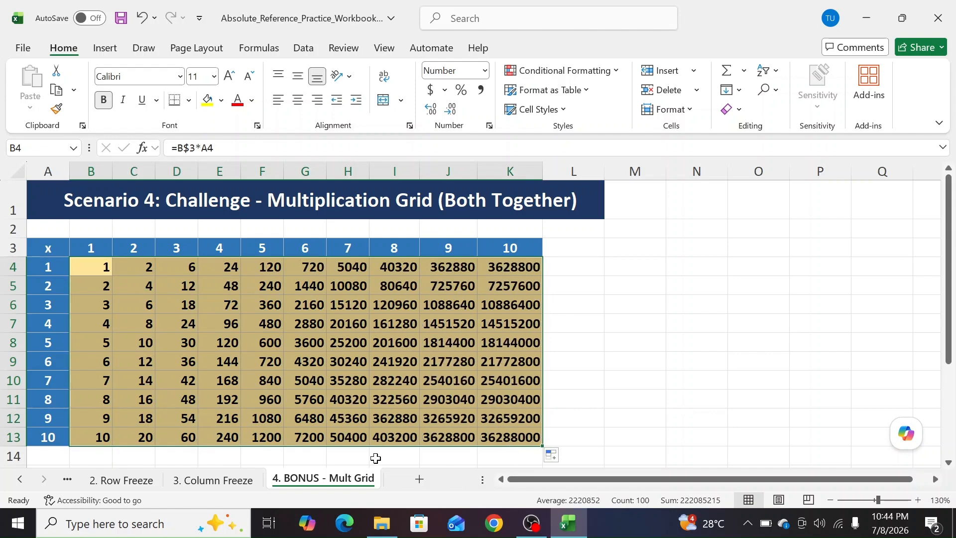
double_click(491, 437)
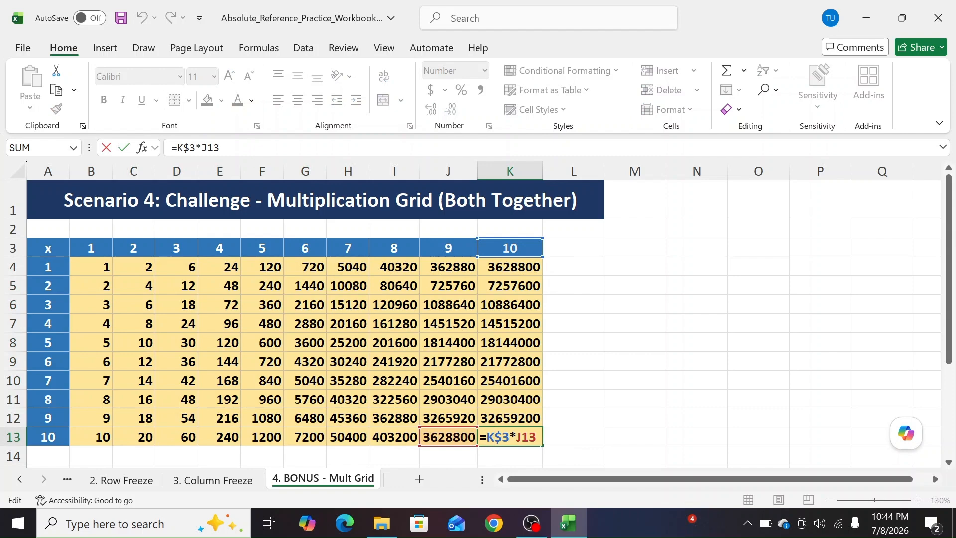
key(Escape)
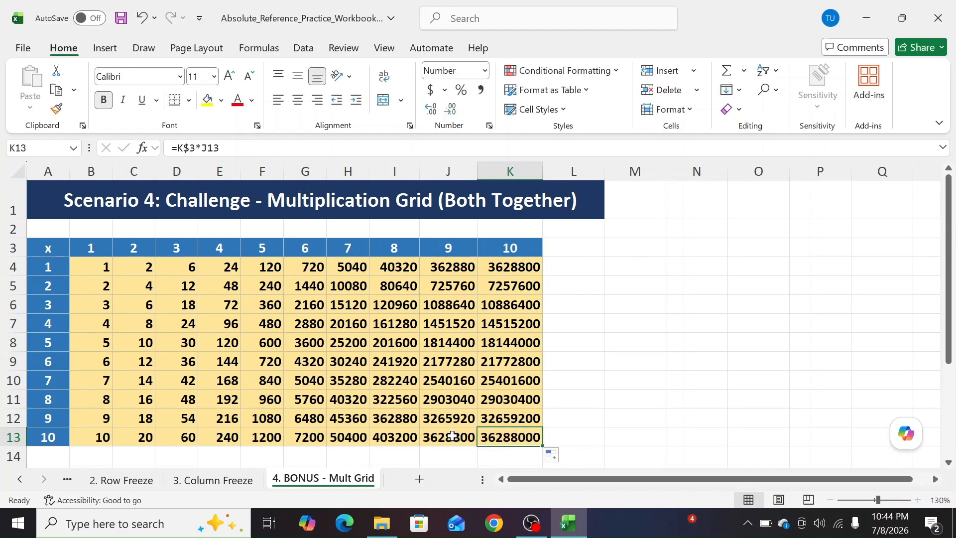
double_click(503, 433)
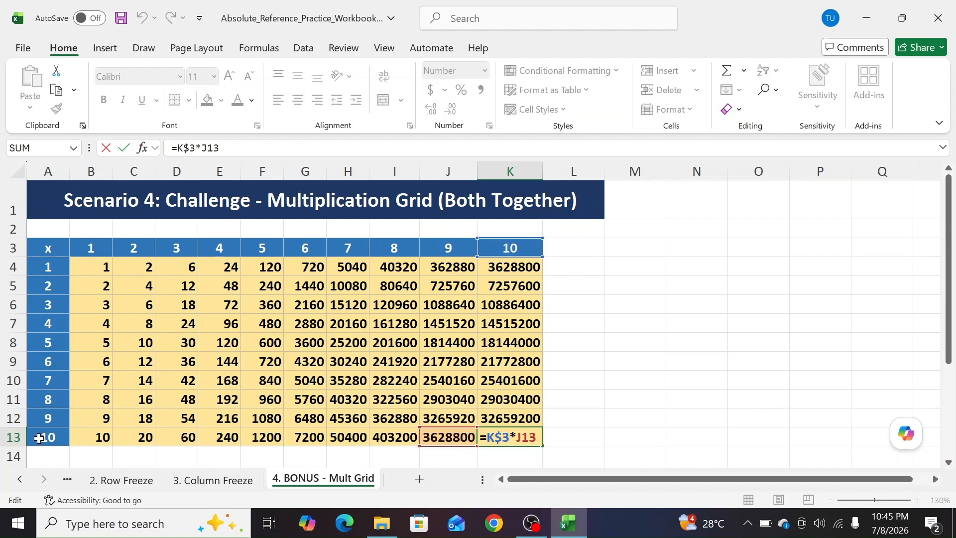
Step: Freeze the column of the row-header reference in B13 so the formula reads =B$3*$A13
double_click(87, 437)
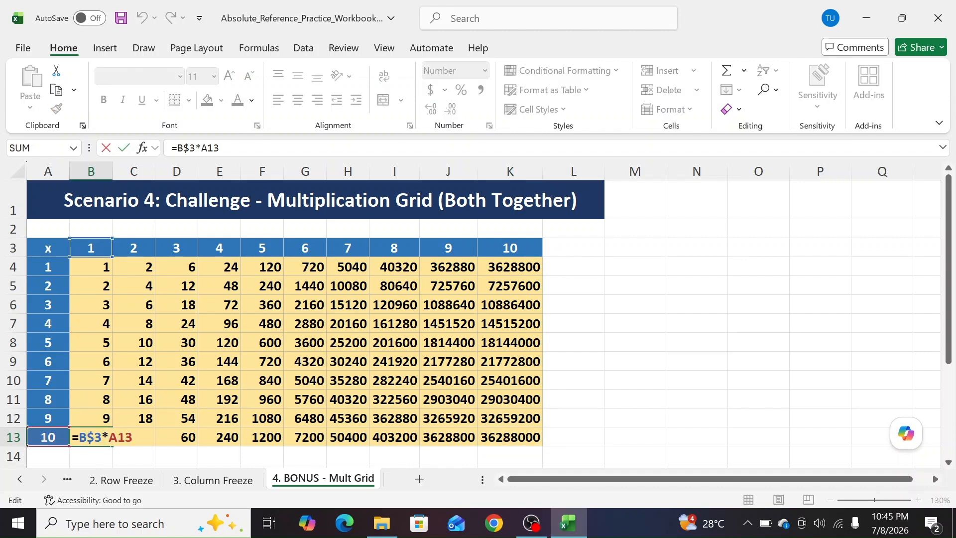
text($)
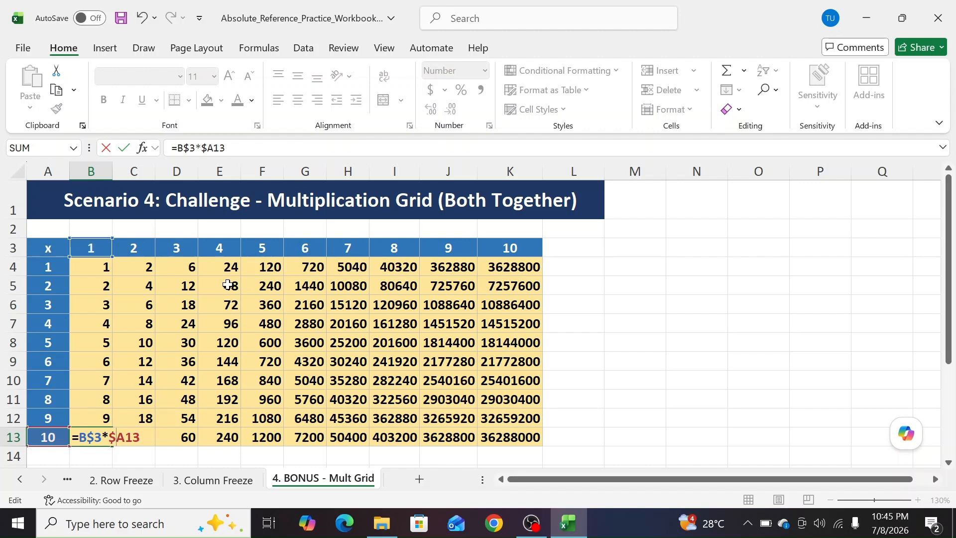
key(Return)
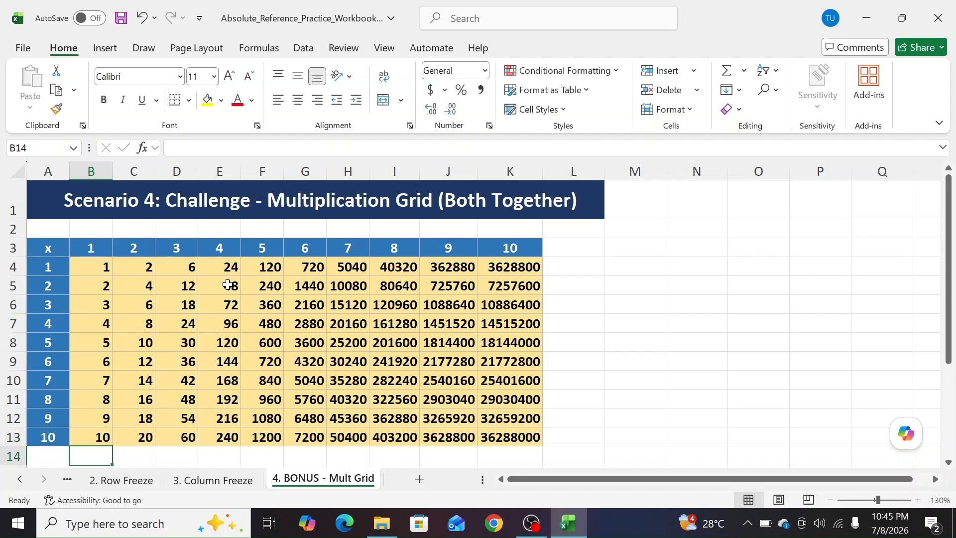
Step: Fill the B13 formula up to B4, and fill B4:B13 across to column K to complete the multiplication grid
click(102, 435)
drag(113, 443, 111, 264)
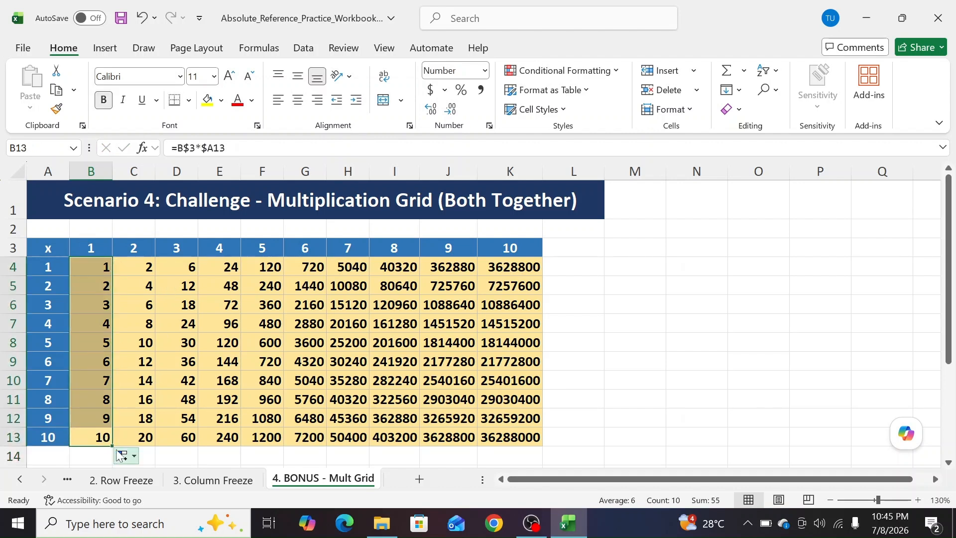
drag(113, 446, 518, 457)
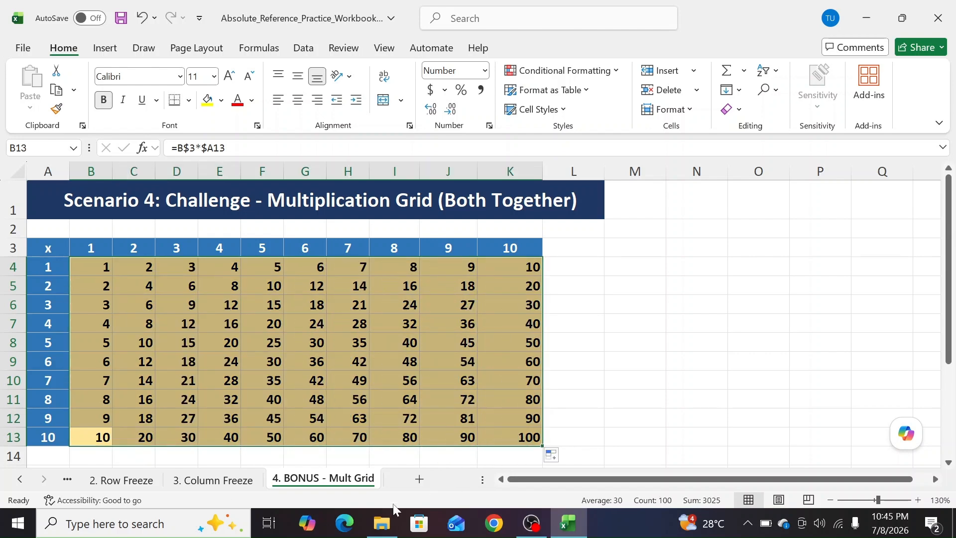
Step: Check the mixed references in grid cells H8 and K9, leaving their formulas as they are
click(333, 349)
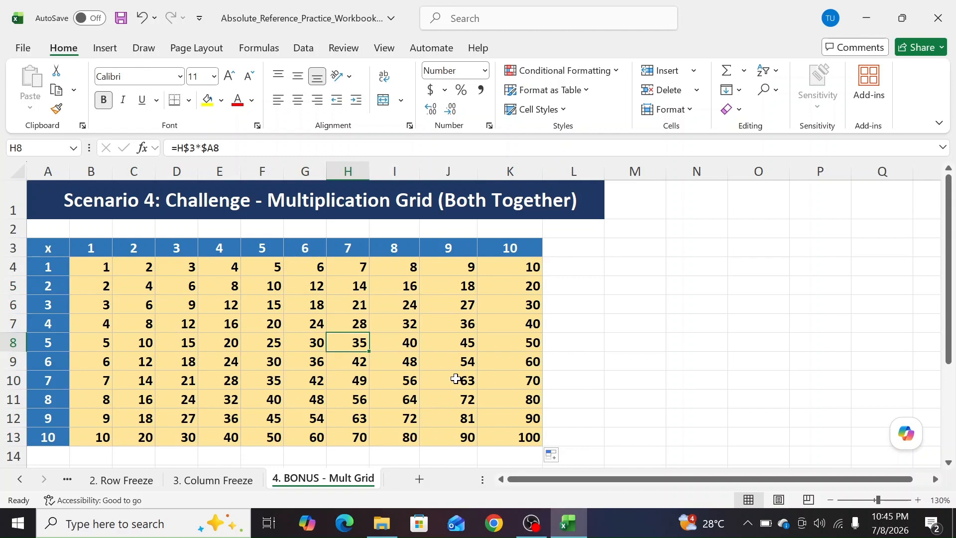
double_click(528, 362)
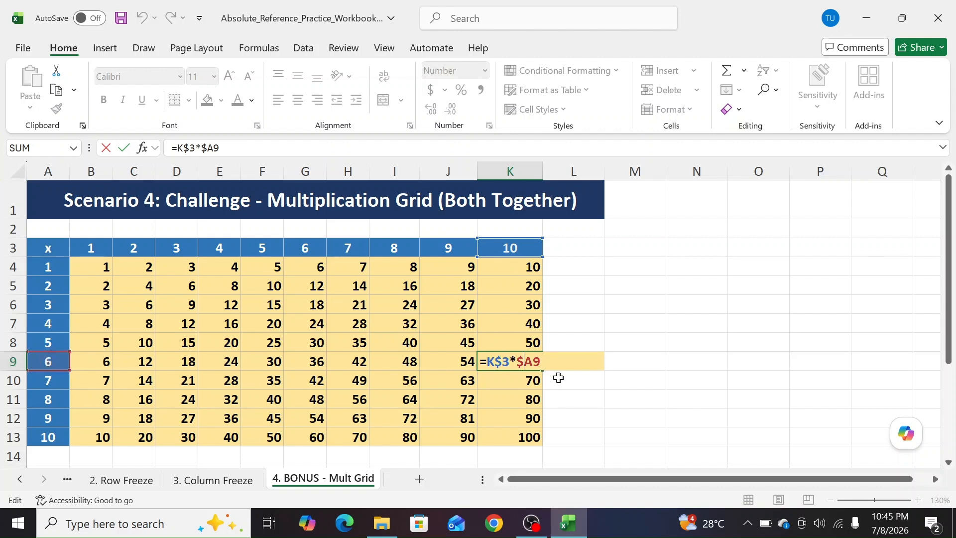
key(ctrl+Return)
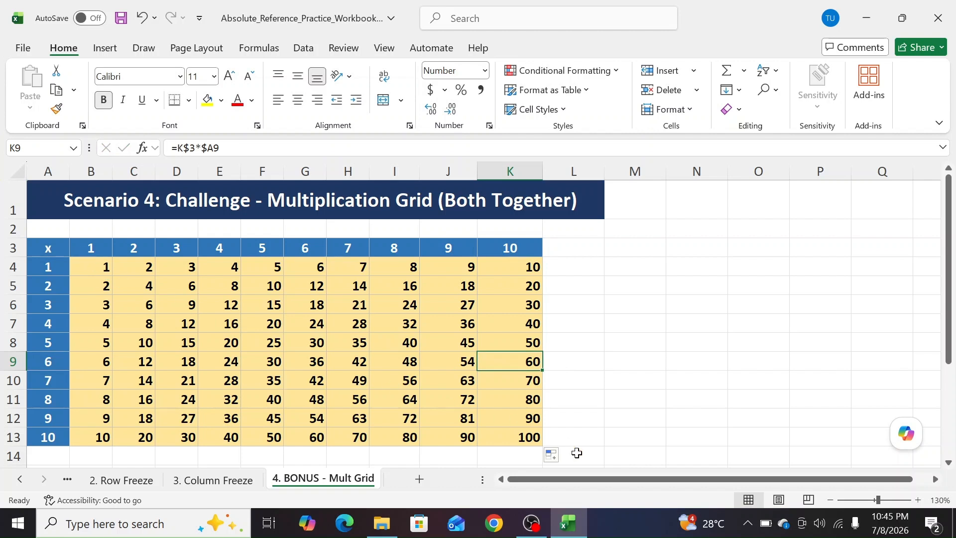